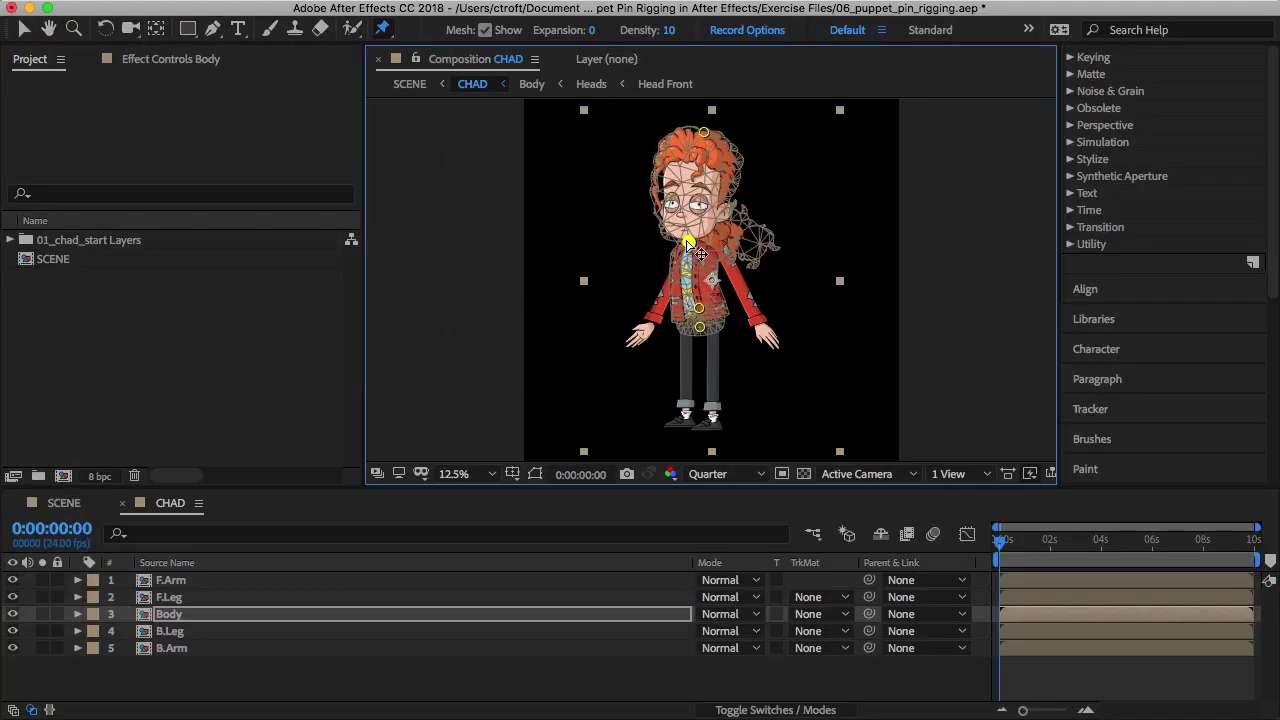
Drag the Body layer's head, neck and torso puppet pins so Chad leans left, then select F.Arm.
drag(697, 133, 645, 150)
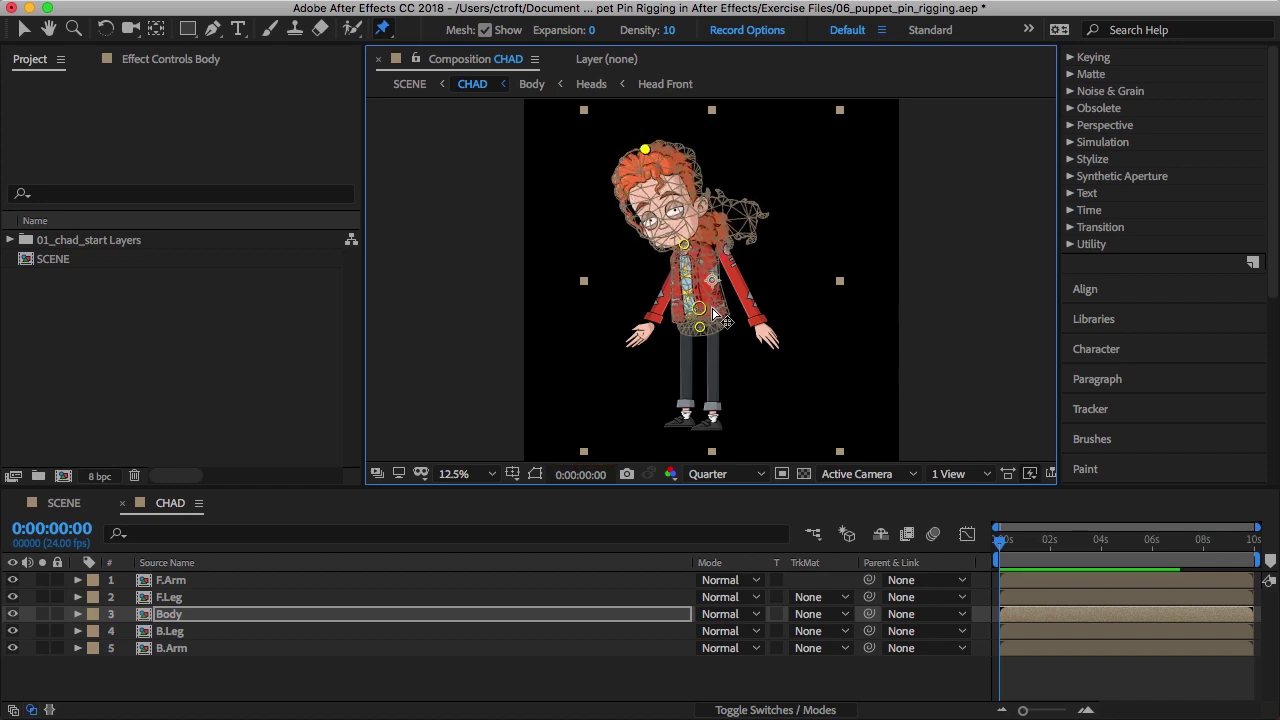
drag(700, 307, 710, 298)
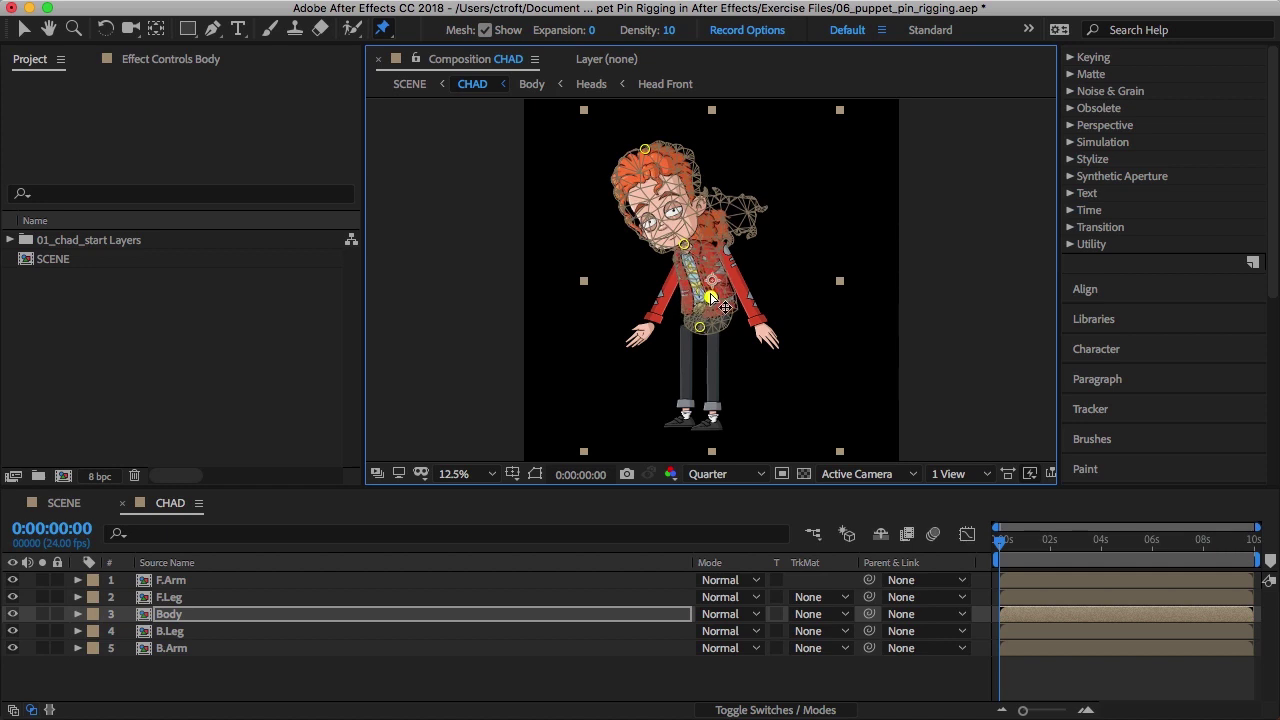
drag(683, 245, 668, 264)
click(645, 151)
drag(625, 158, 613, 168)
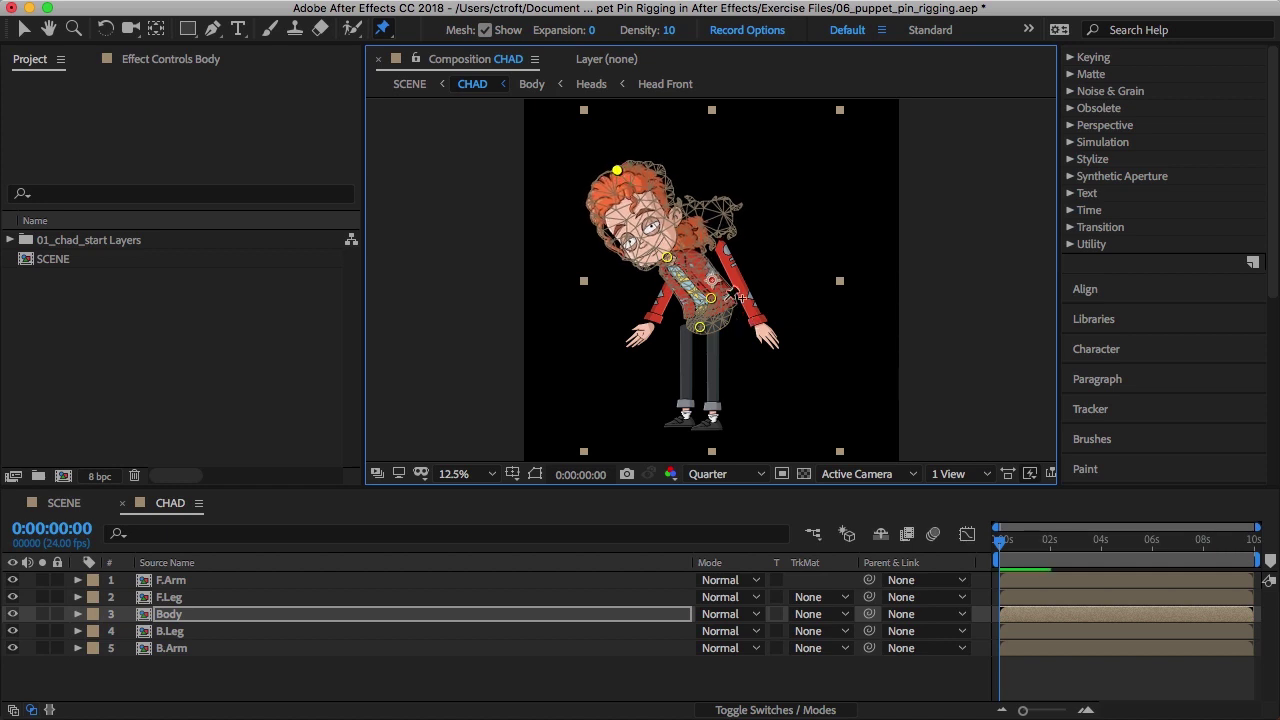
drag(711, 298, 711, 298)
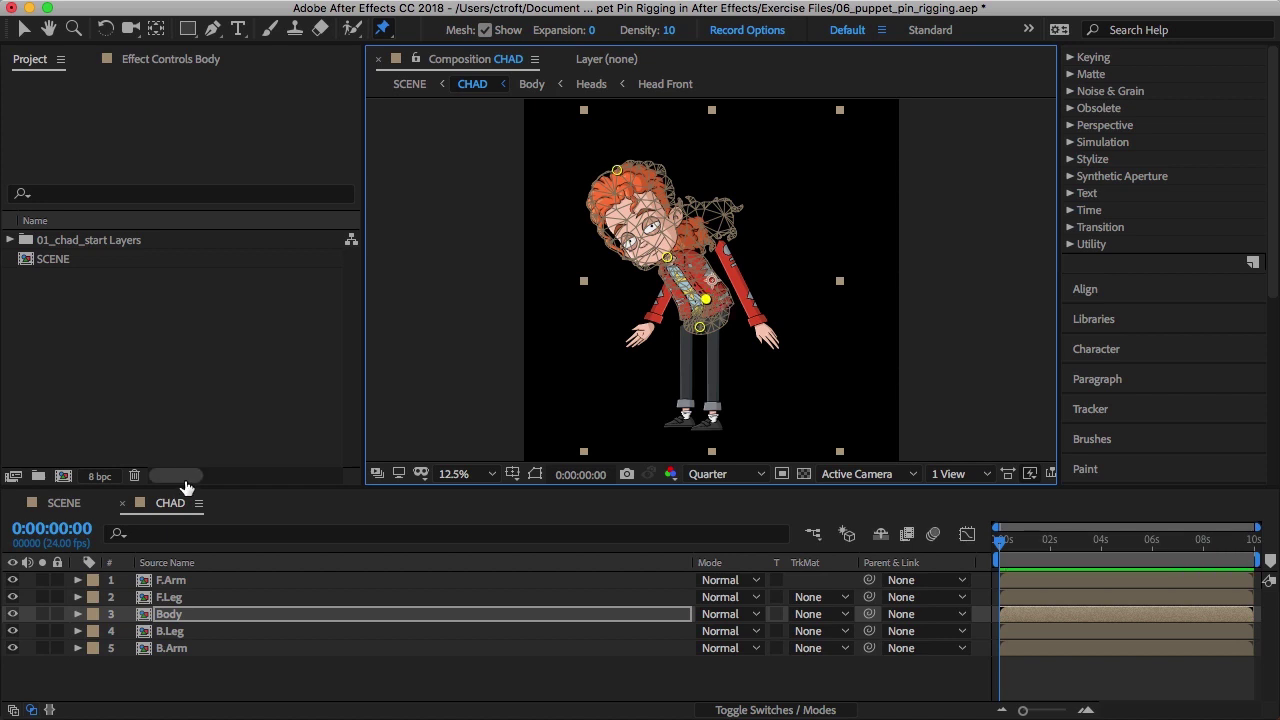
click(197, 585)
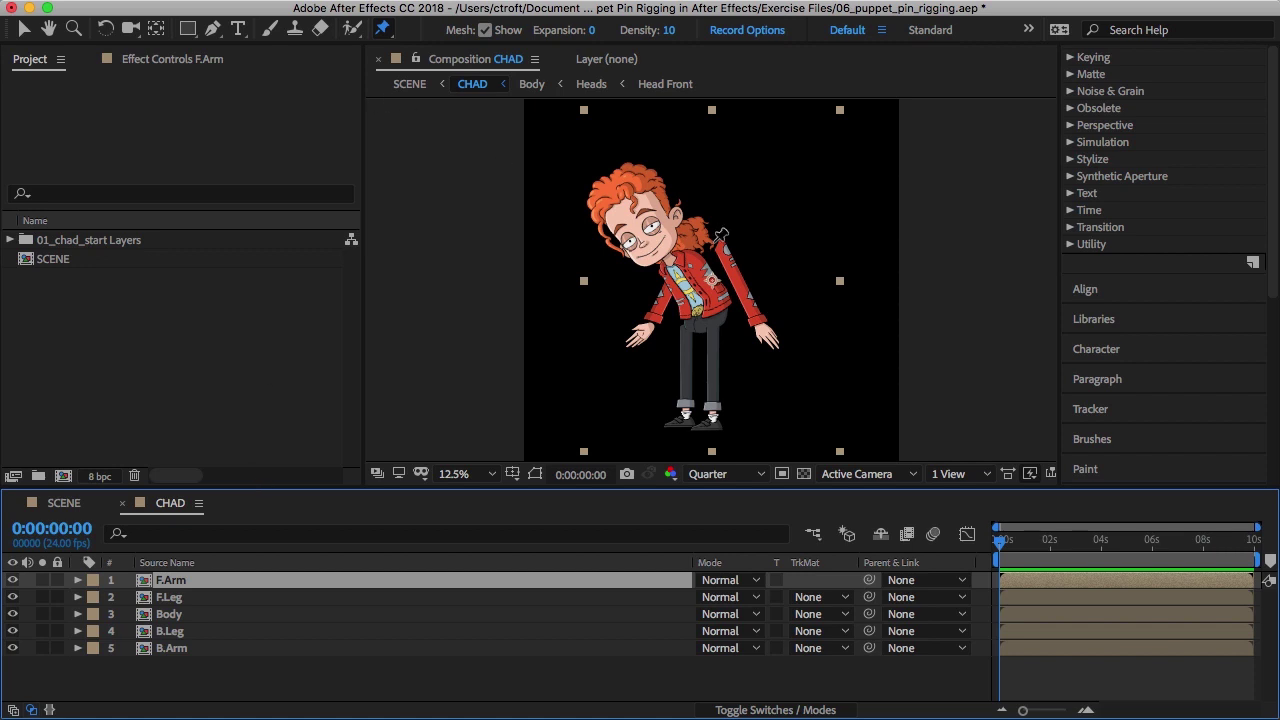
Reveal F.Arm's Puppet pins and move Puppet Pin 2 up toward the shoulder, to 860.0,1136.0.
click(190, 598)
click(188, 565)
click(165, 580)
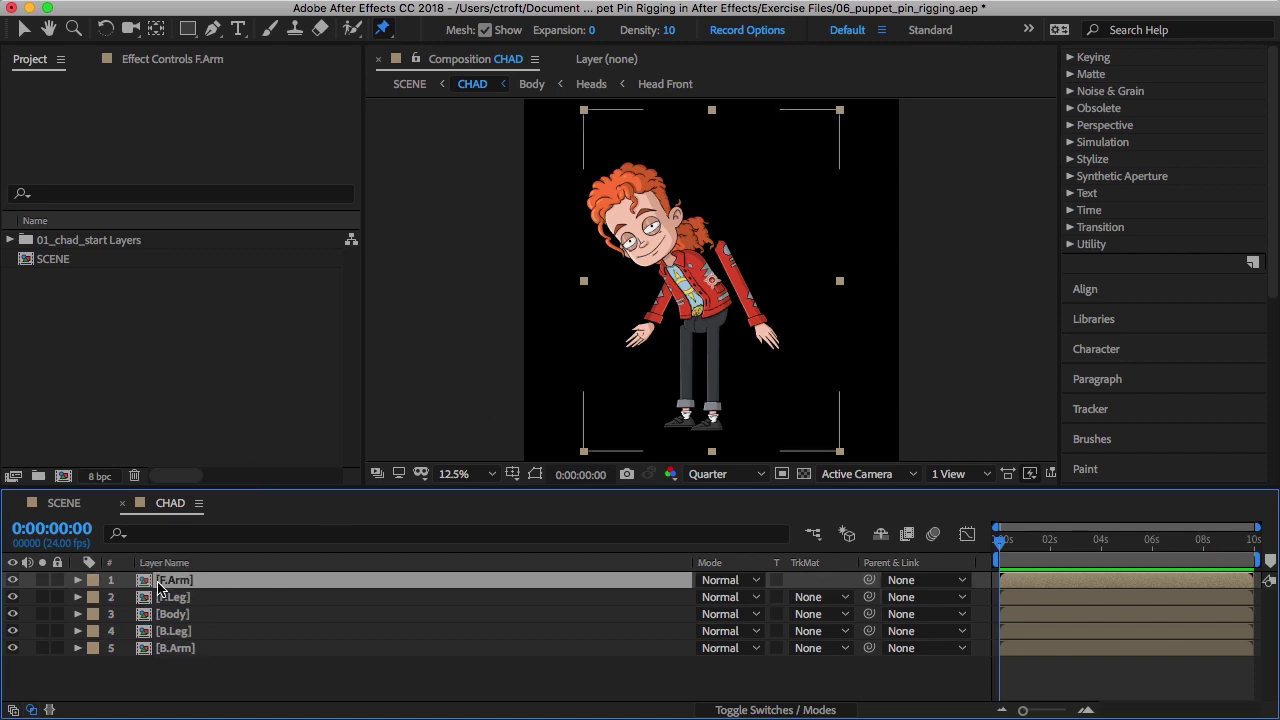
key(u)
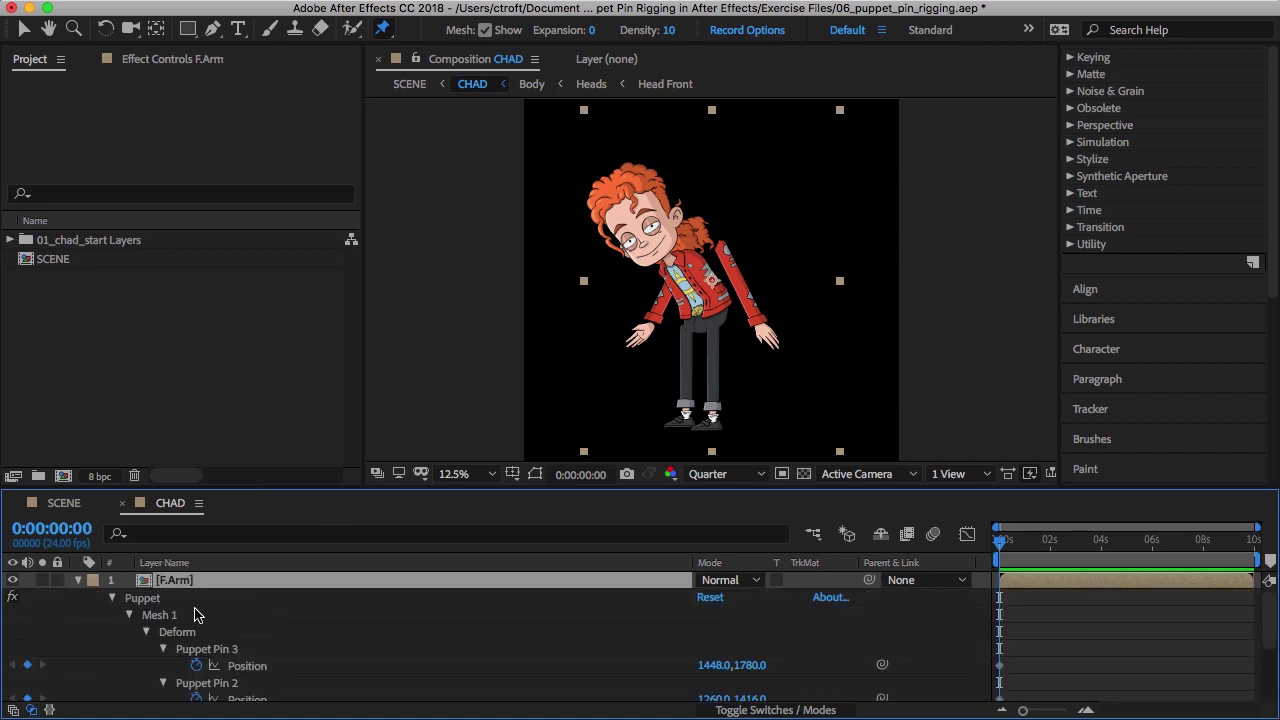
click(178, 604)
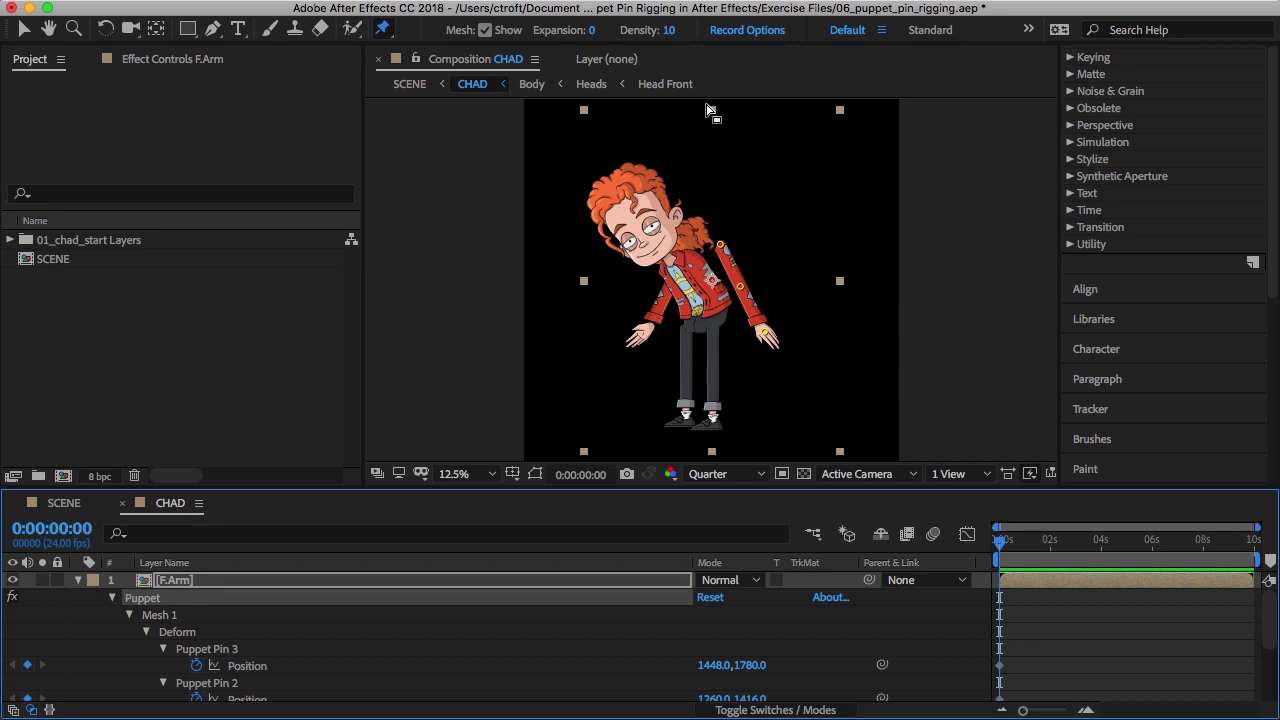
drag(721, 245, 687, 266)
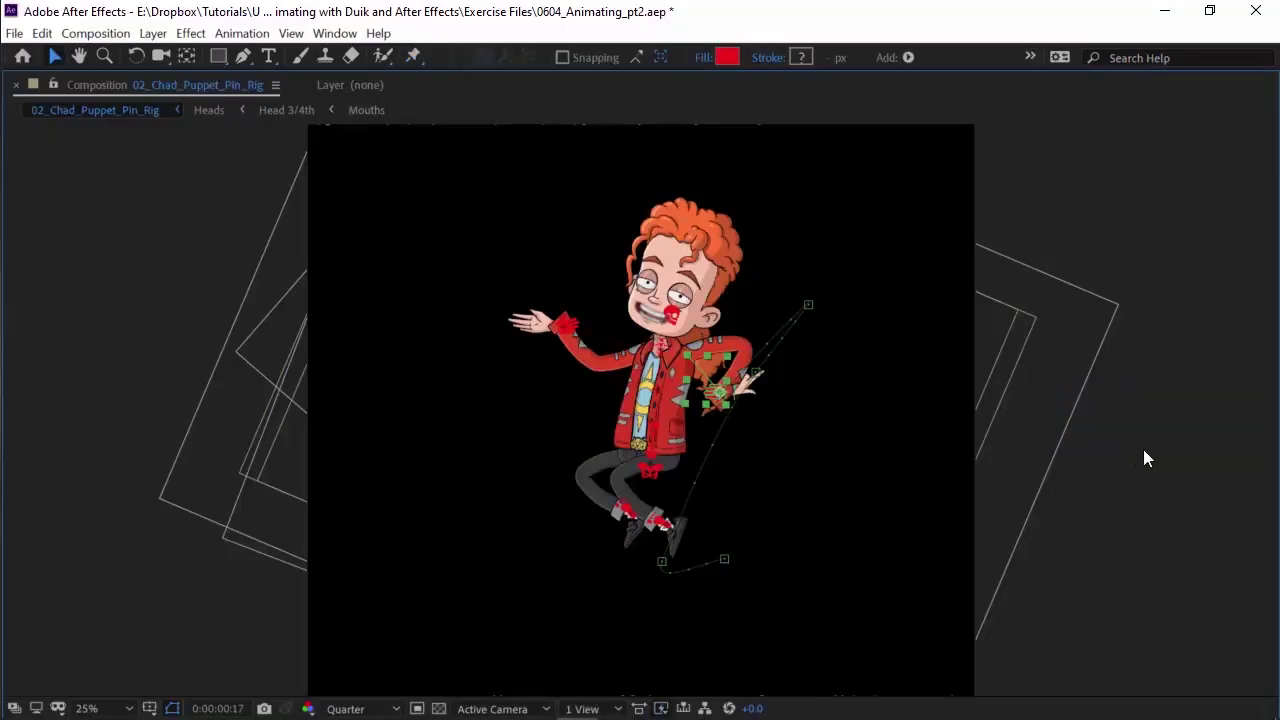
Move the torso, hand and both foot pins to fold the arm and bend the legs mid-stride.
click(1146, 458)
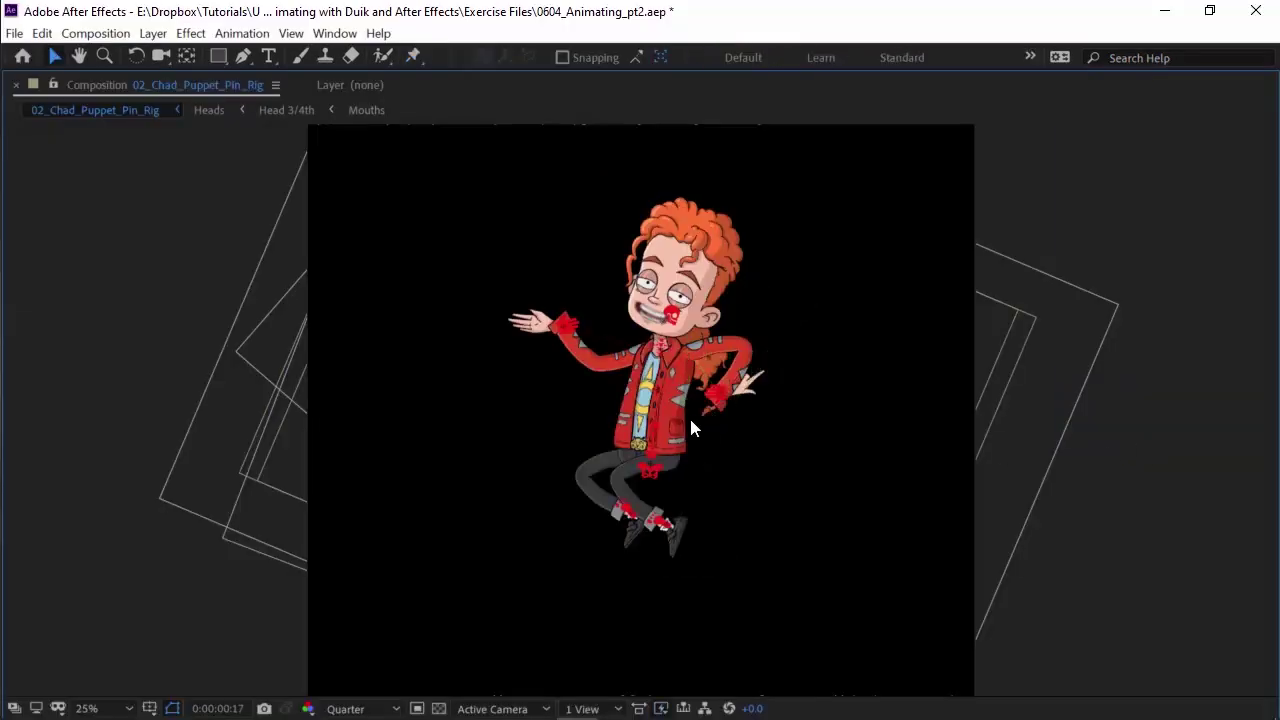
click(707, 396)
mouse_move(707, 396)
mouse_down()
mouse_move(680, 420)
mouse_move(703, 397)
mouse_move(699, 382)
mouse_up()
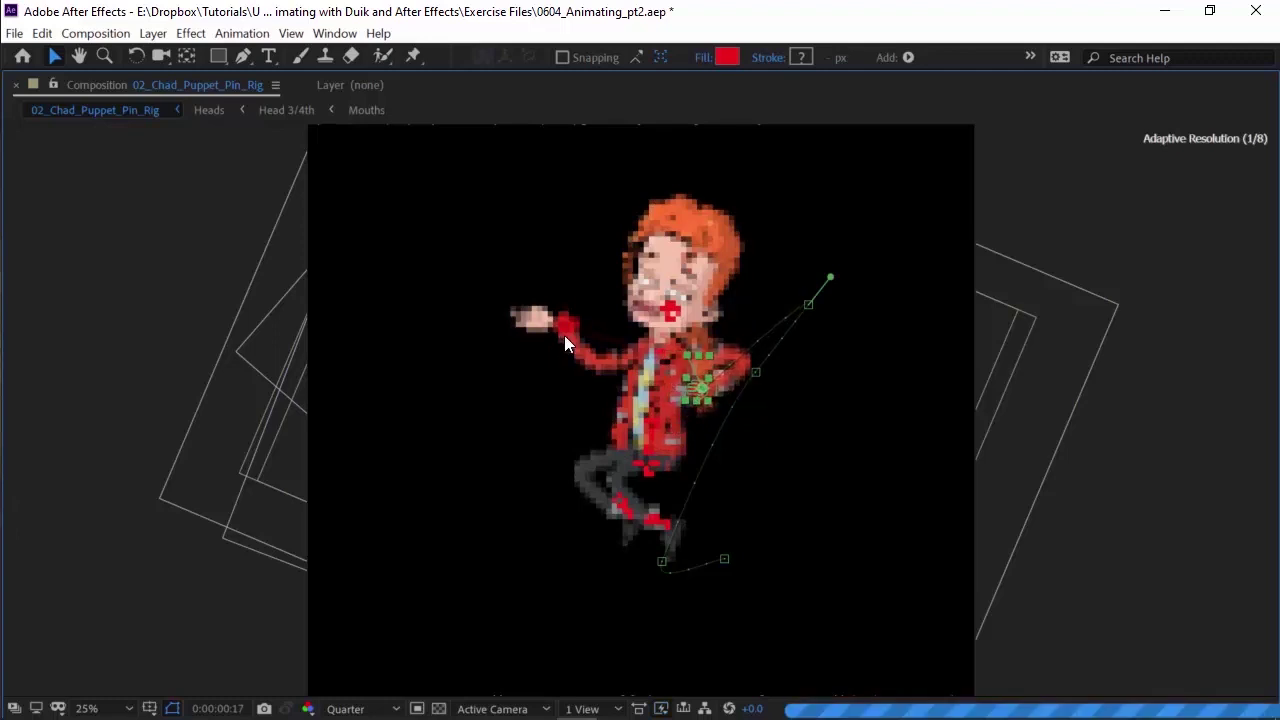
drag(565, 326, 616, 360)
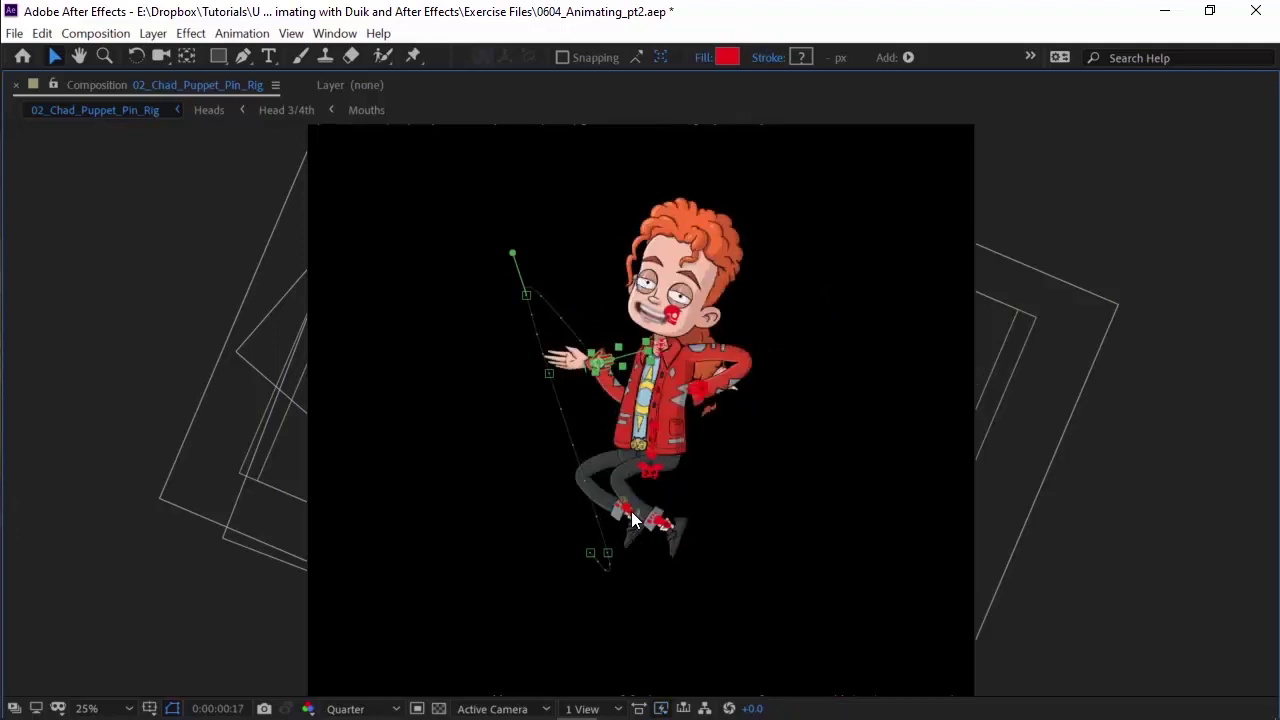
drag(632, 519, 572, 497)
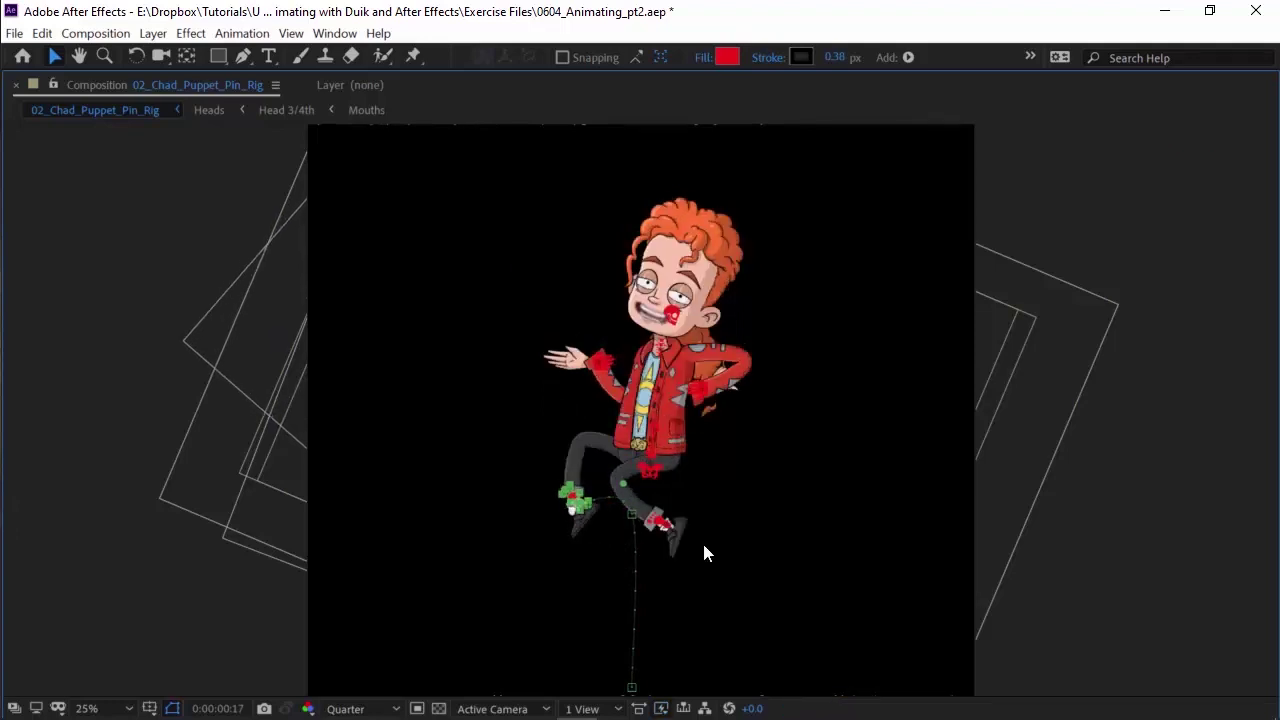
click(660, 522)
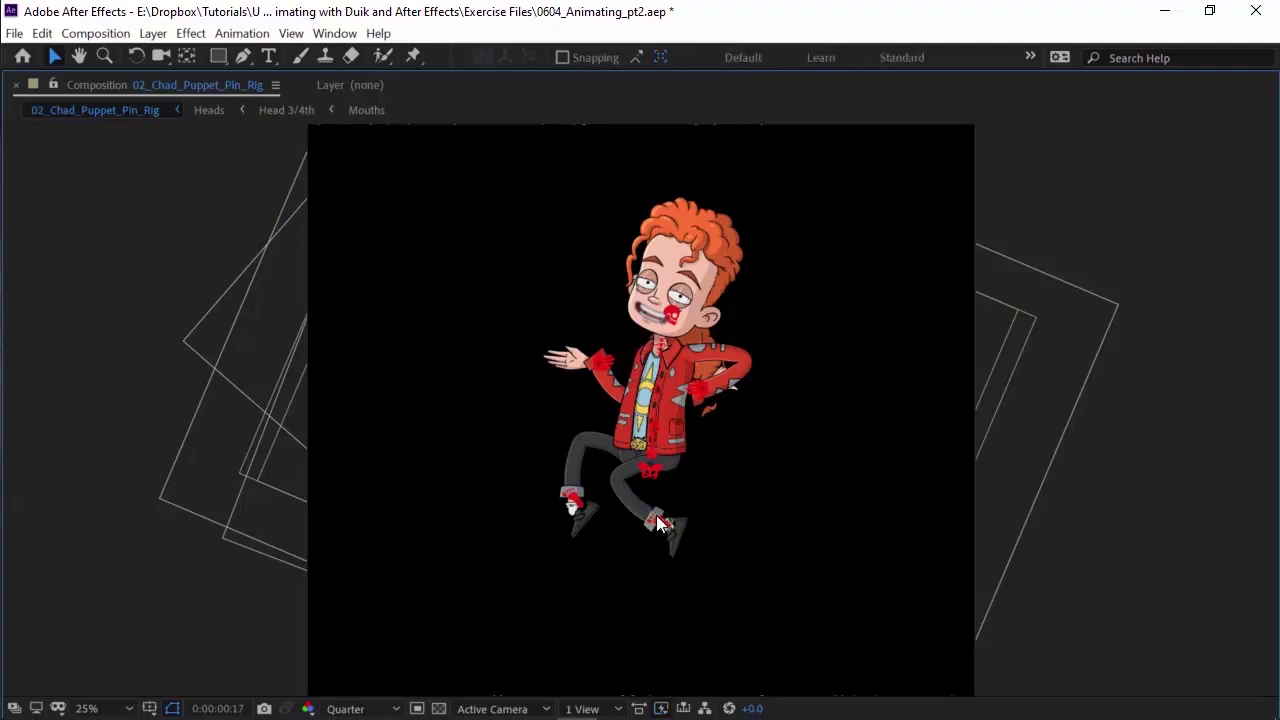
drag(668, 524, 724, 469)
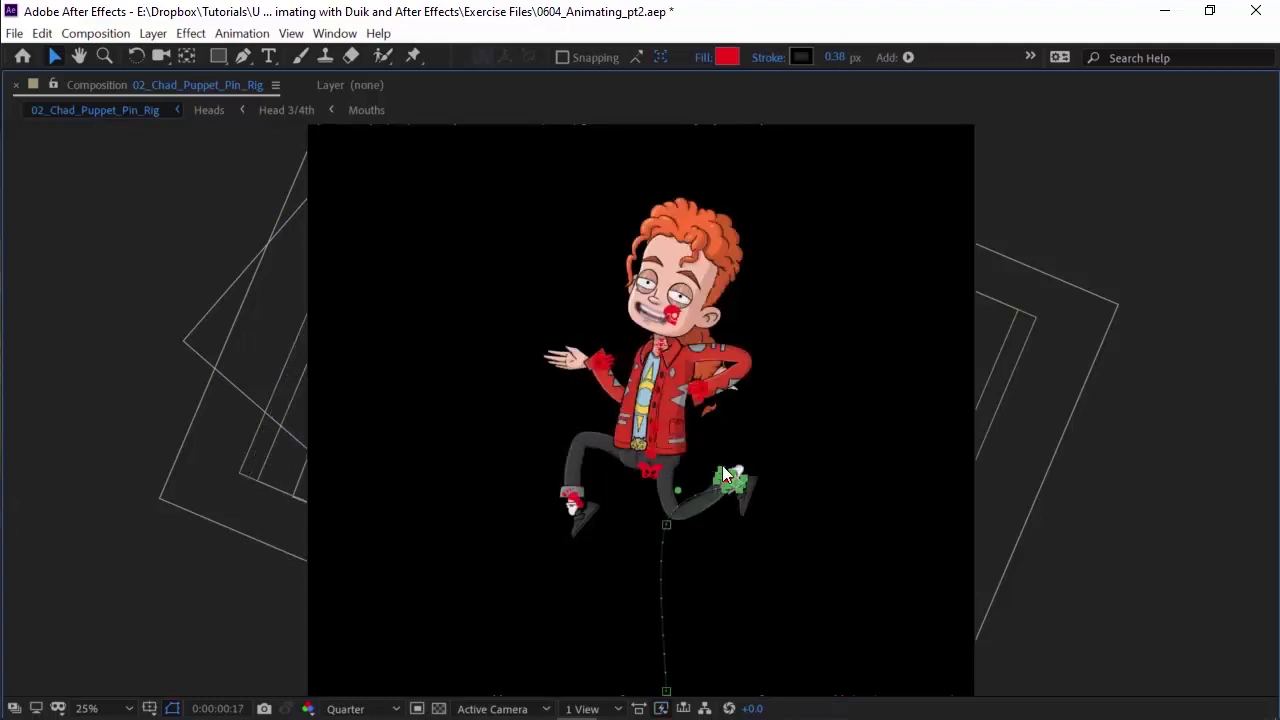
Rotate part of the character slightly, restore the full workspace, and select the C | Body layer.
click(136, 56)
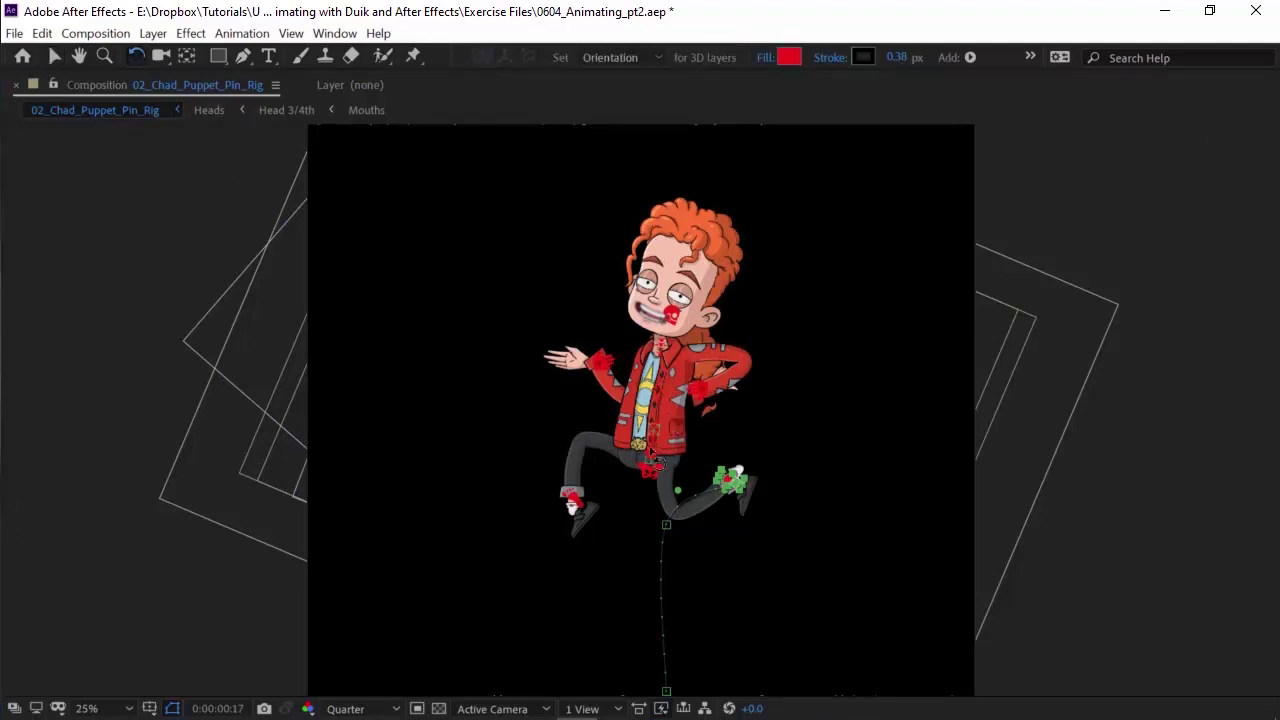
drag(652, 457, 670, 480)
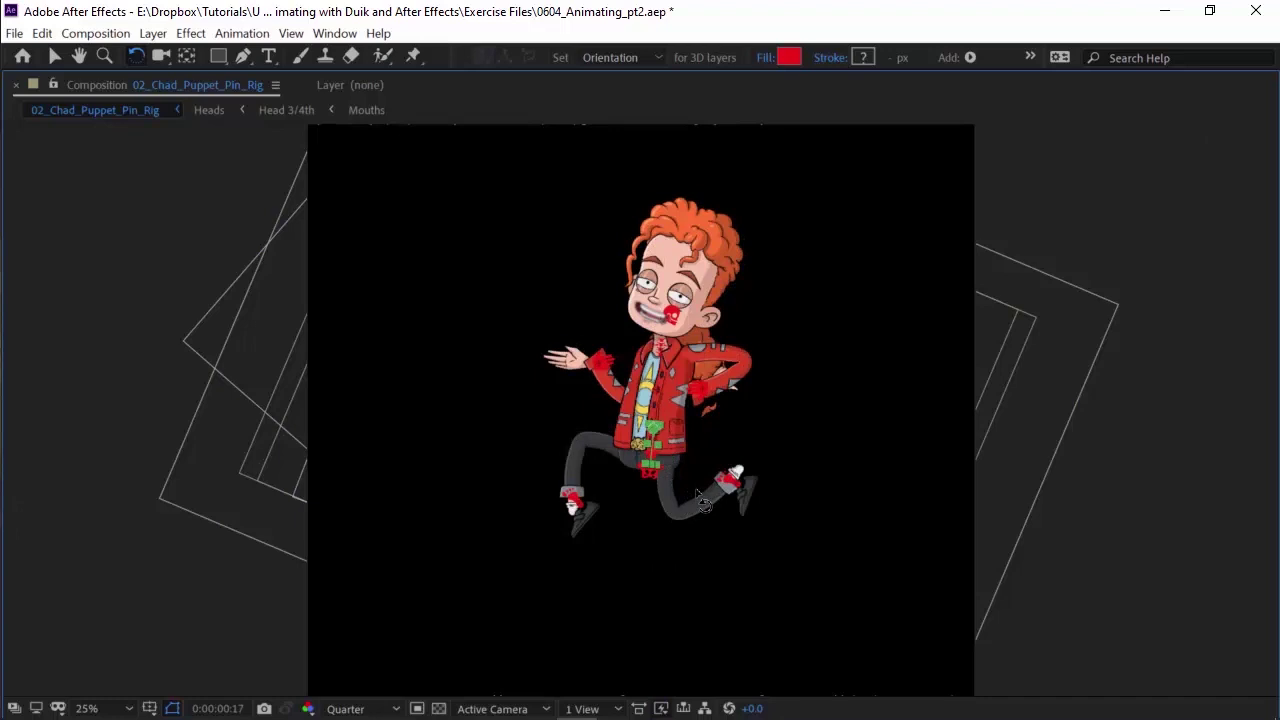
key(grave)
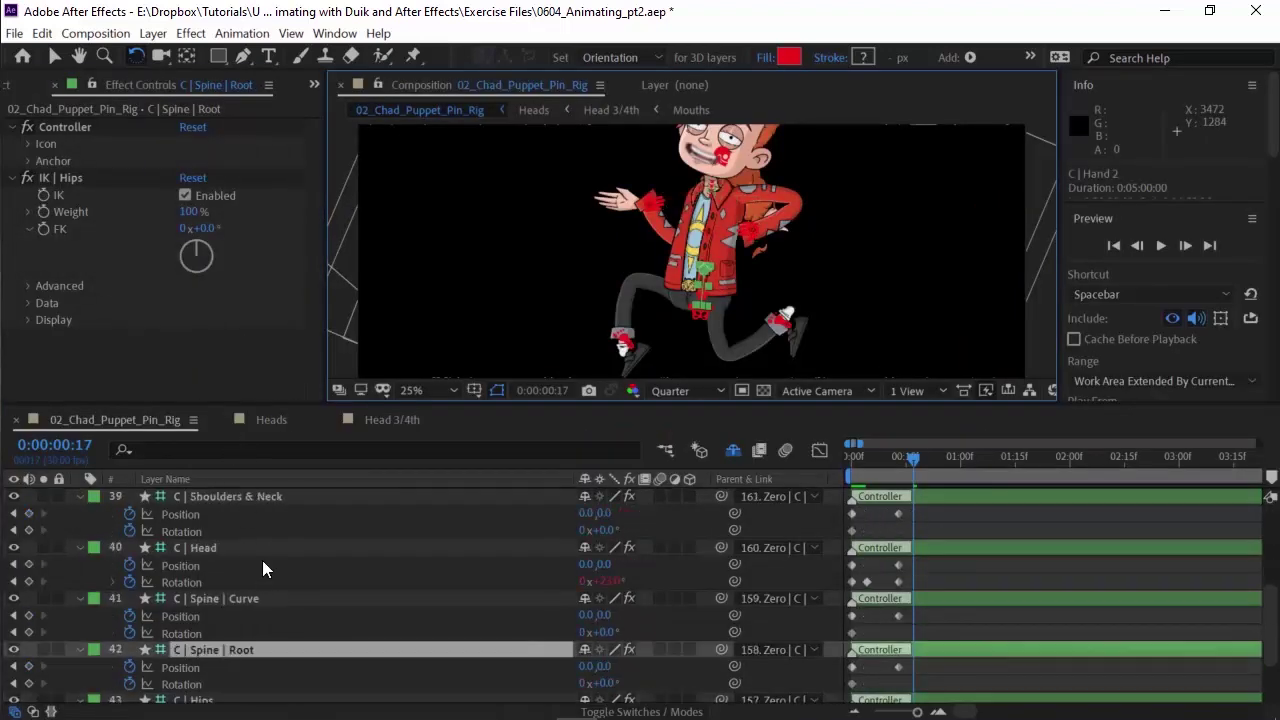
scroll(258, 580, down, 3)
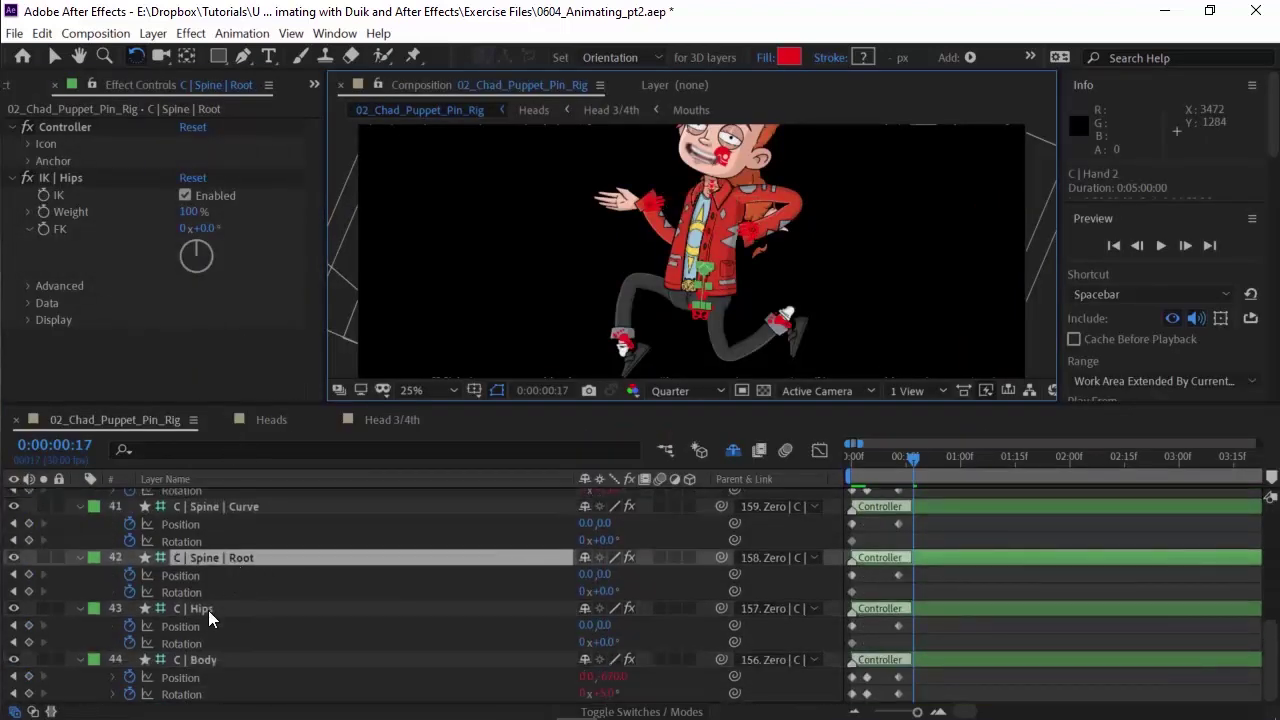
click(212, 657)
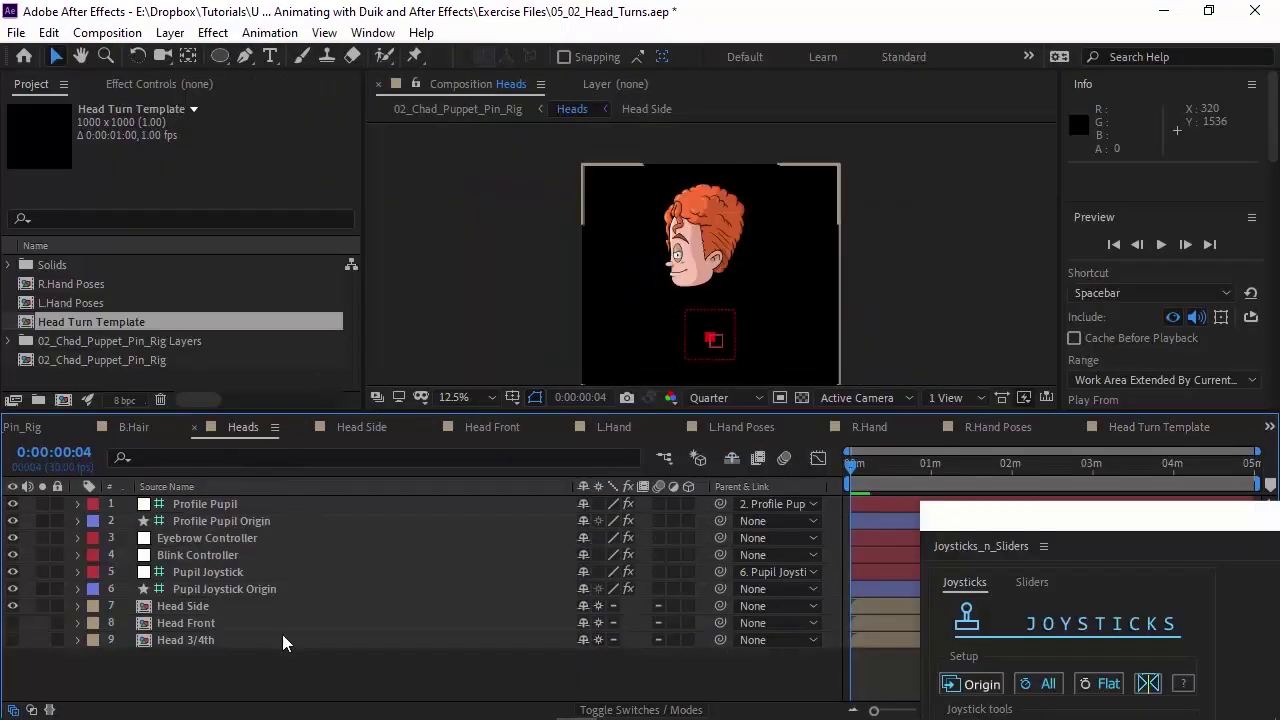
Rename the head layers to 'Head Side - Left' and 'Head 3/4th - Left'.
click(188, 603)
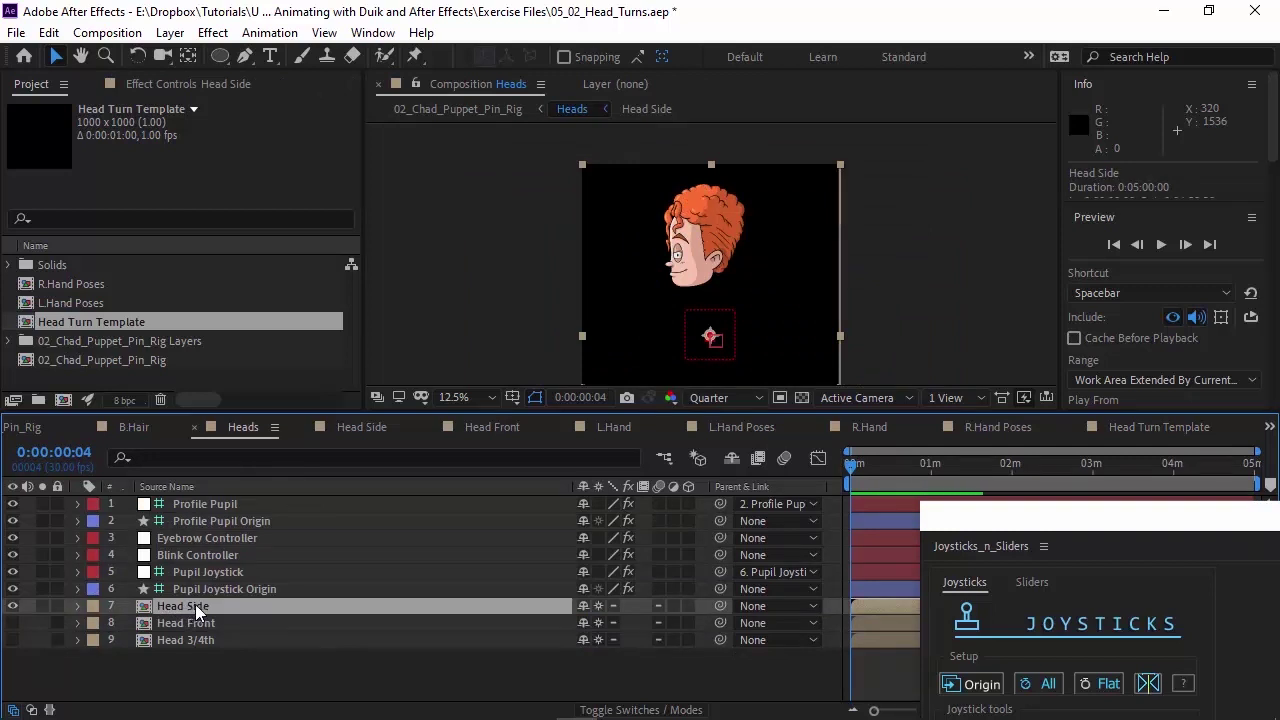
key(Return)
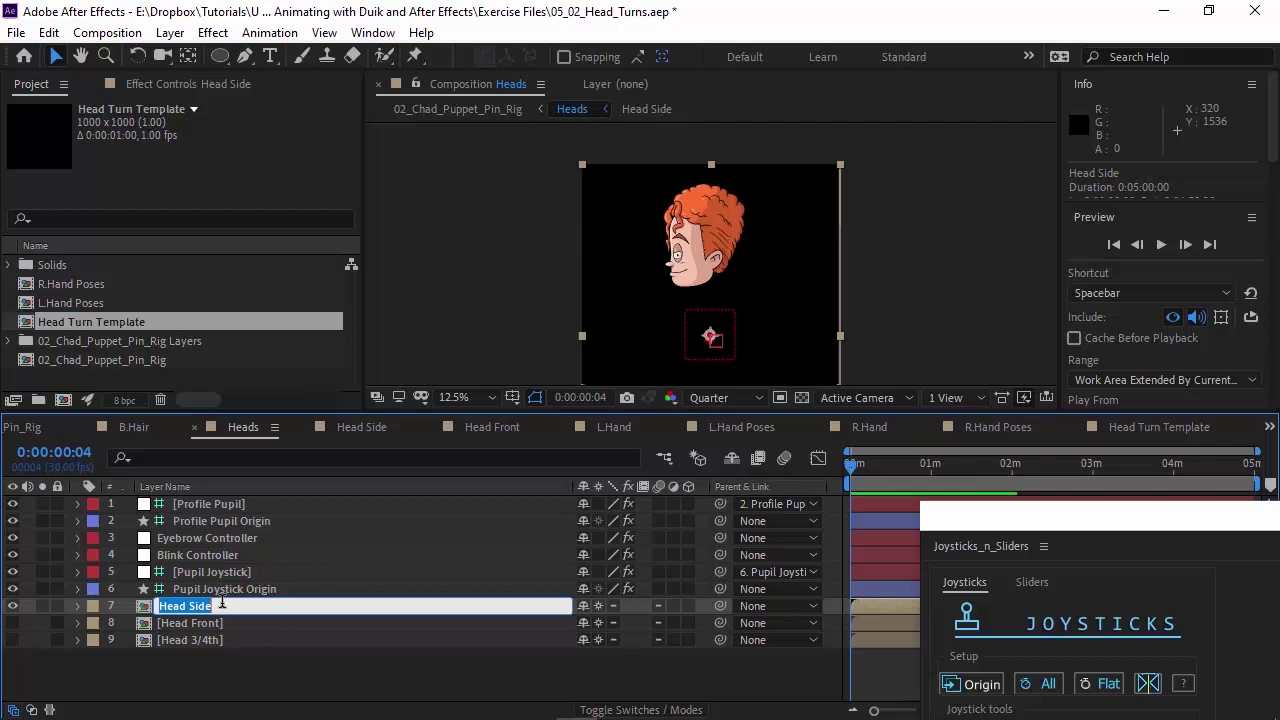
text(- Left)
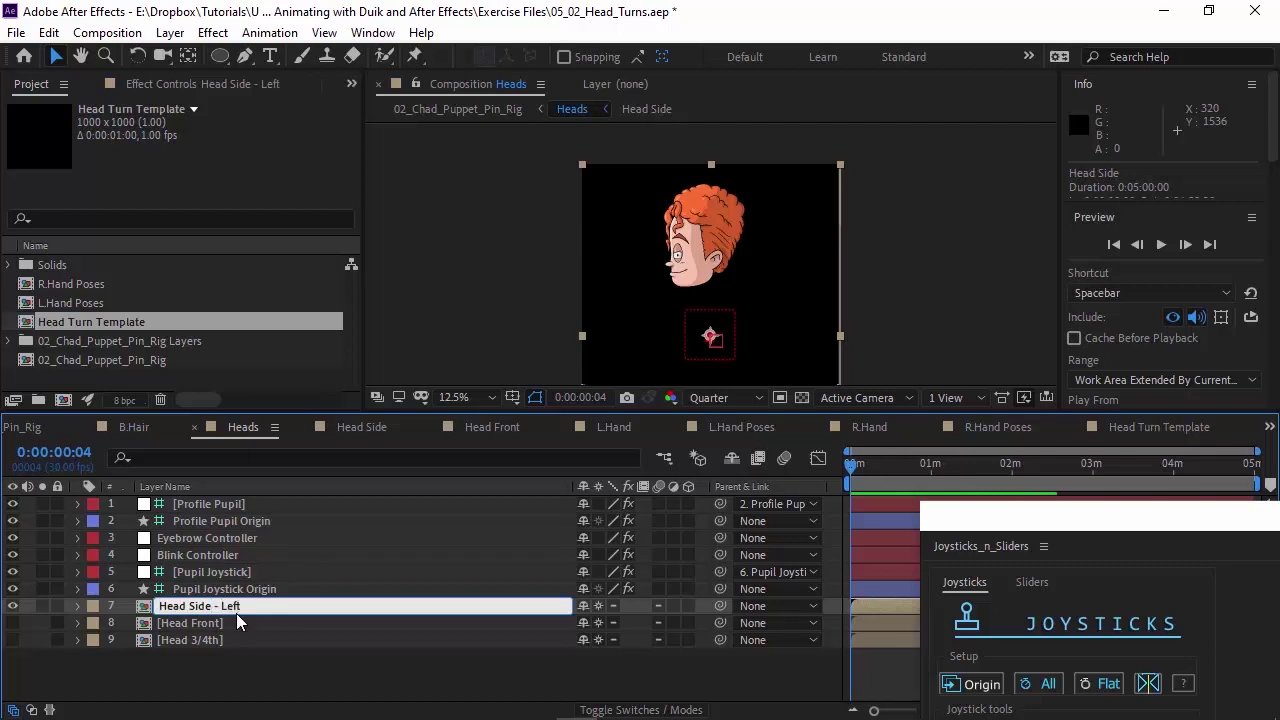
key(Return)
click(232, 641)
key(Return)
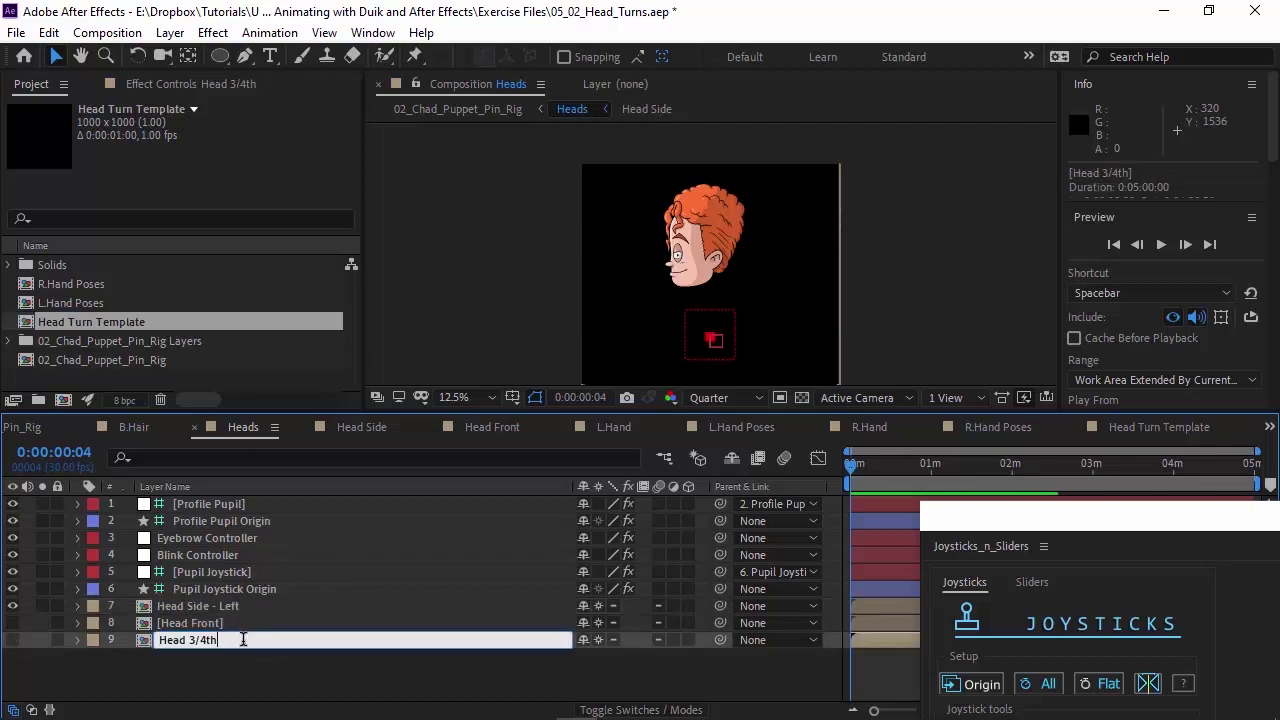
text(- Left)
key(Return)
Duplicate both Left head layers and rename the Head Side copy 'Head Side - Right'.
ctrl+click(233, 607)
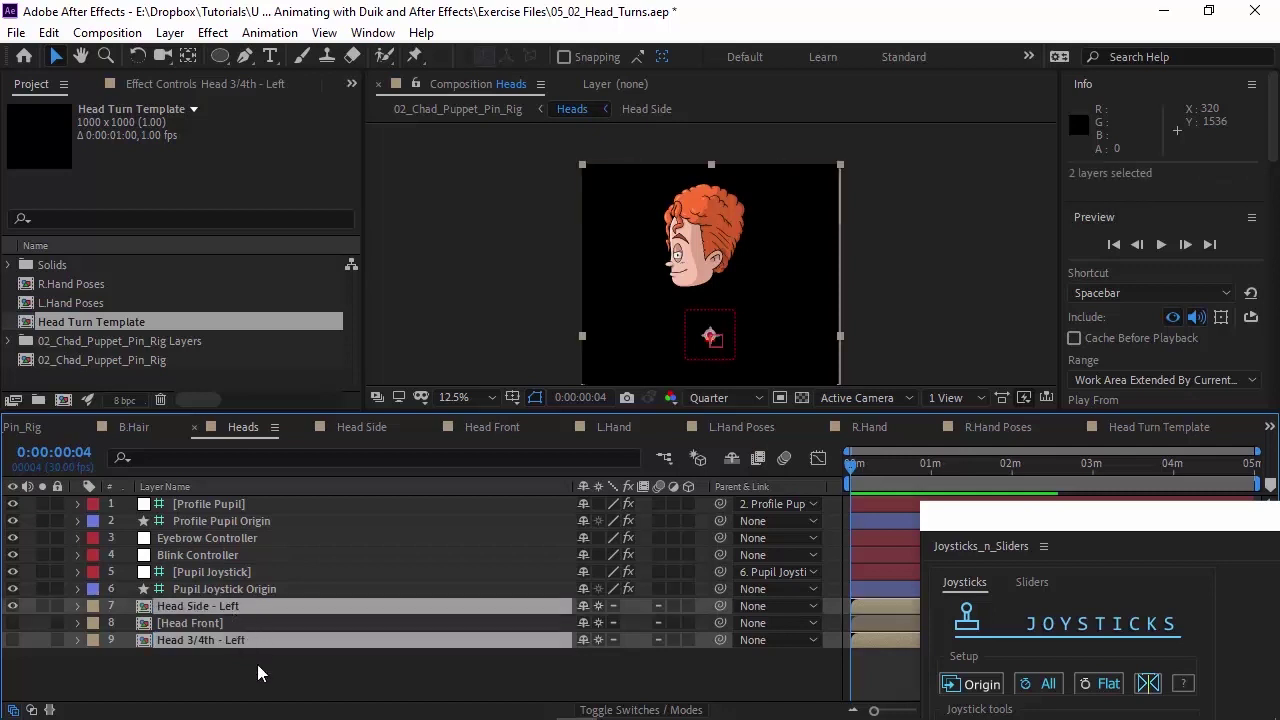
key(ctrl+d)
click(240, 557)
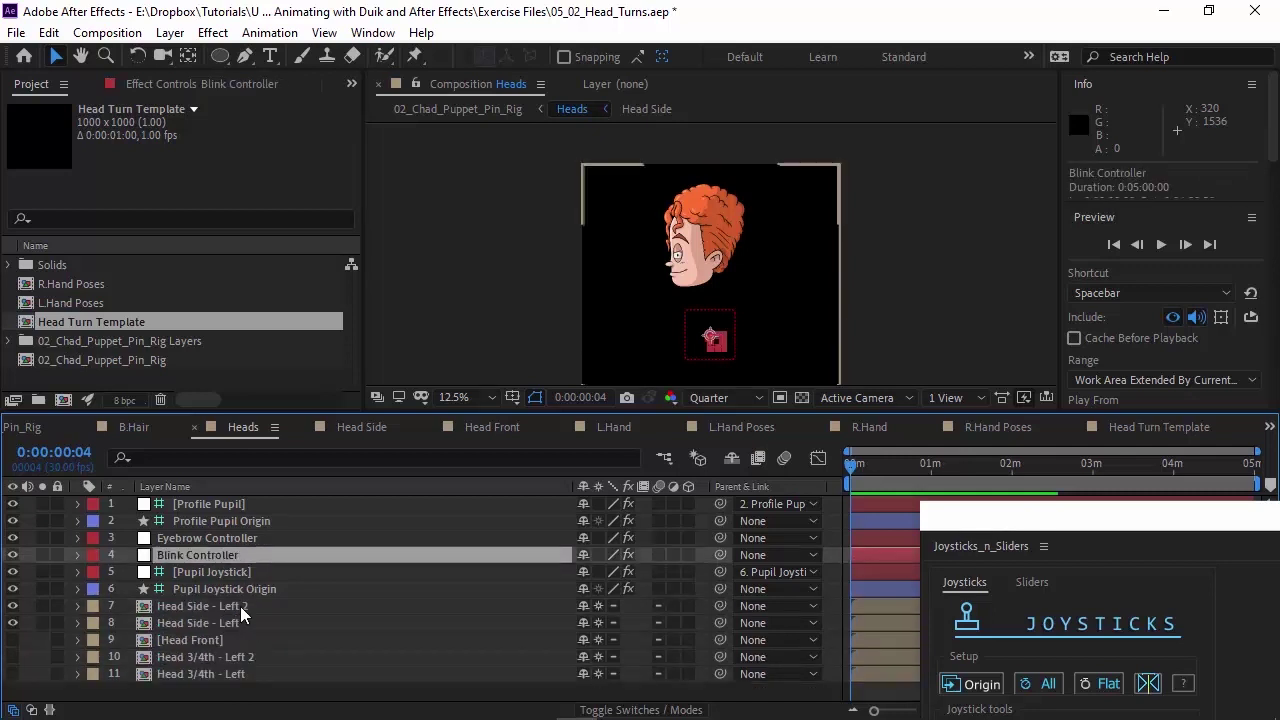
click(241, 614)
key(Return)
drag(251, 606, 224, 606)
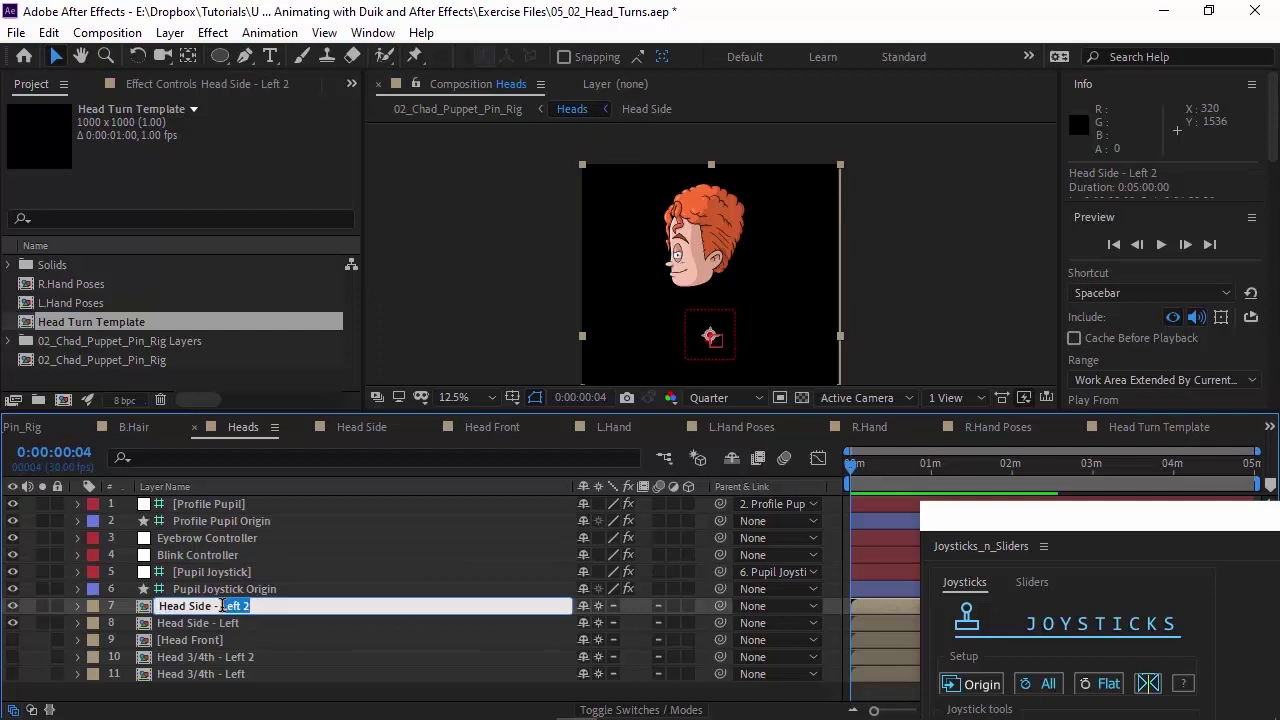
text(Right)
key(Return)
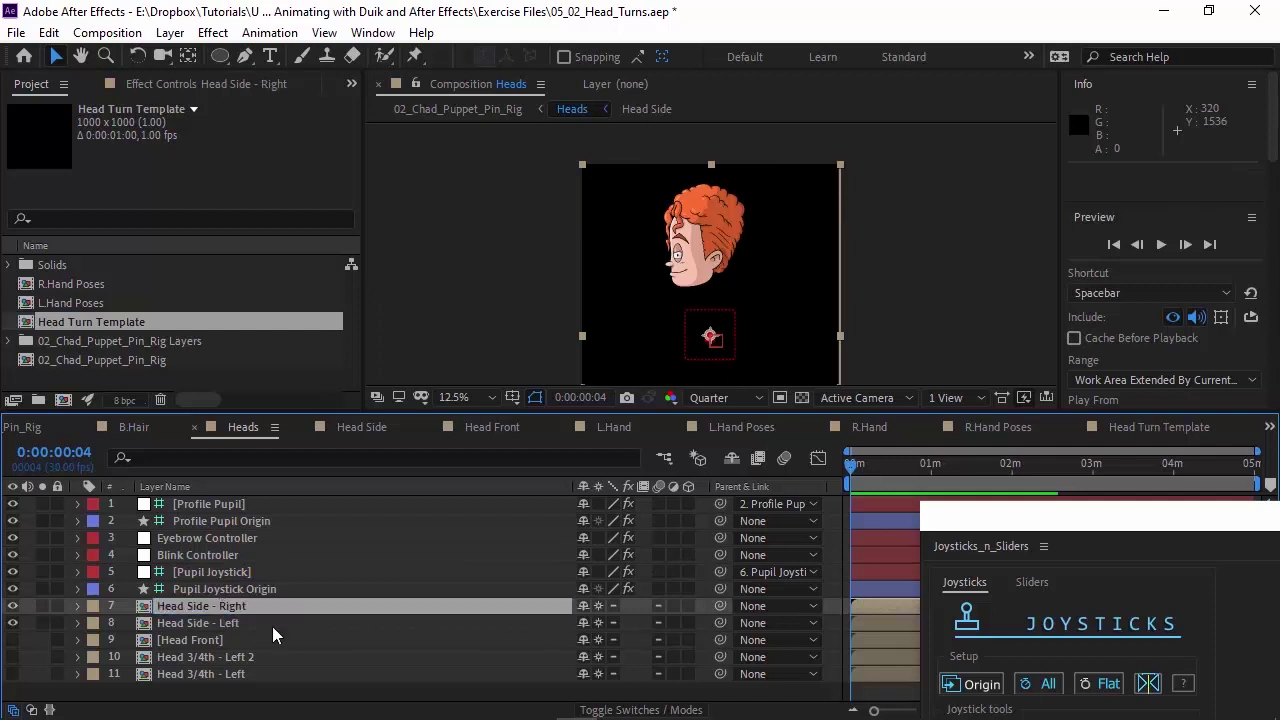
Rename the Head 3/4th copy 'Head 3/4th - Right' and select both Right layers.
click(247, 655)
key(Return)
drag(256, 657, 230, 657)
text(Right)
key(Return)
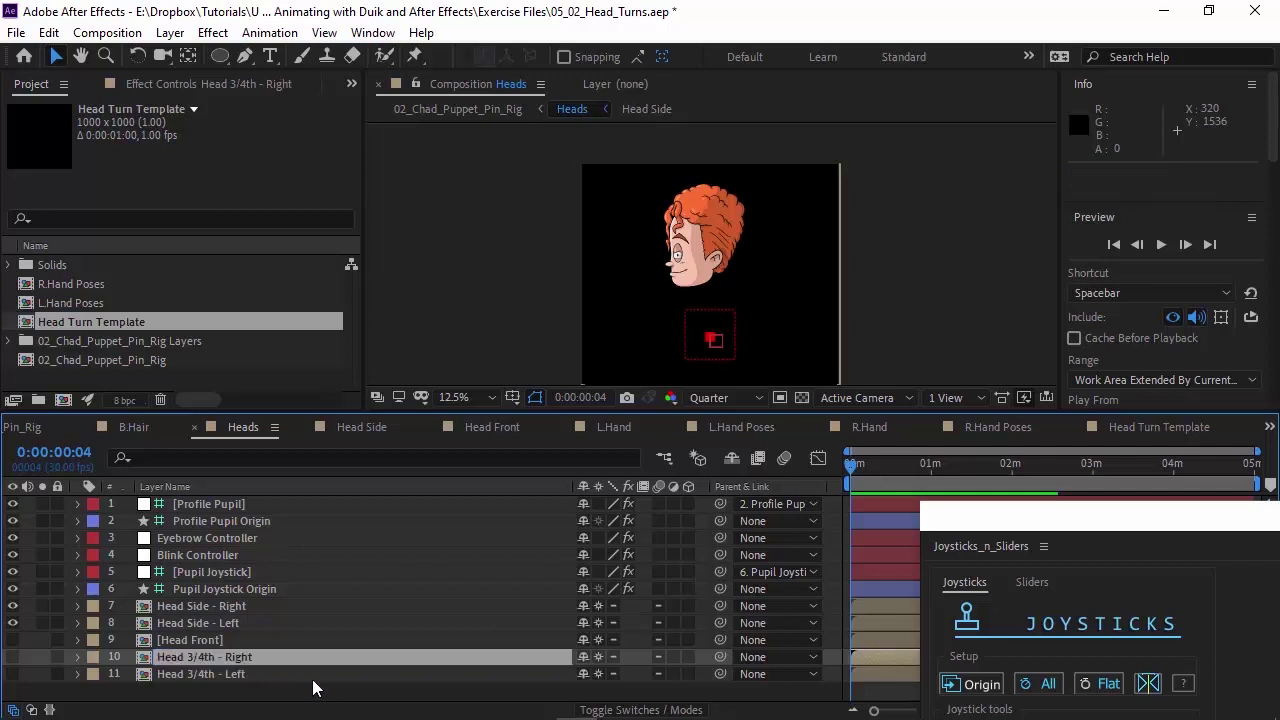
click(230, 607)
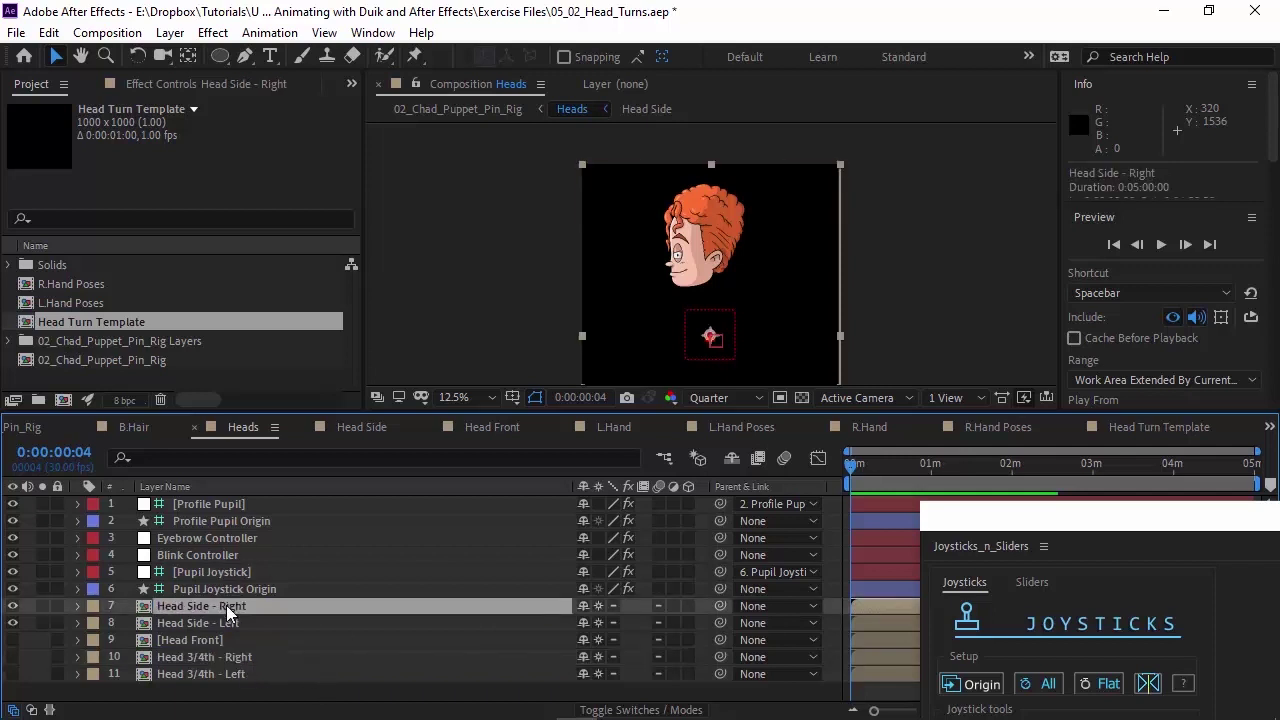
ctrl+click(218, 657)
Flip the two Right head layers horizontally and make all head pose layers visible.
click(170, 32)
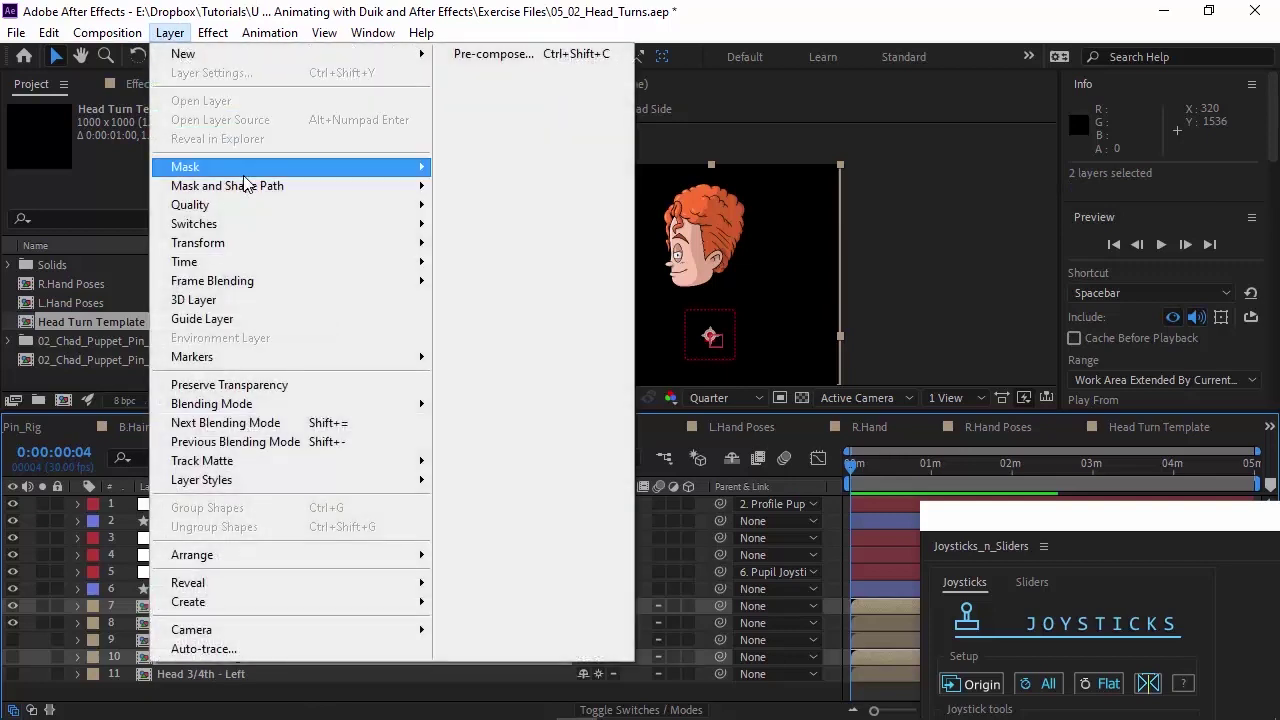
mouse_move(323, 246)
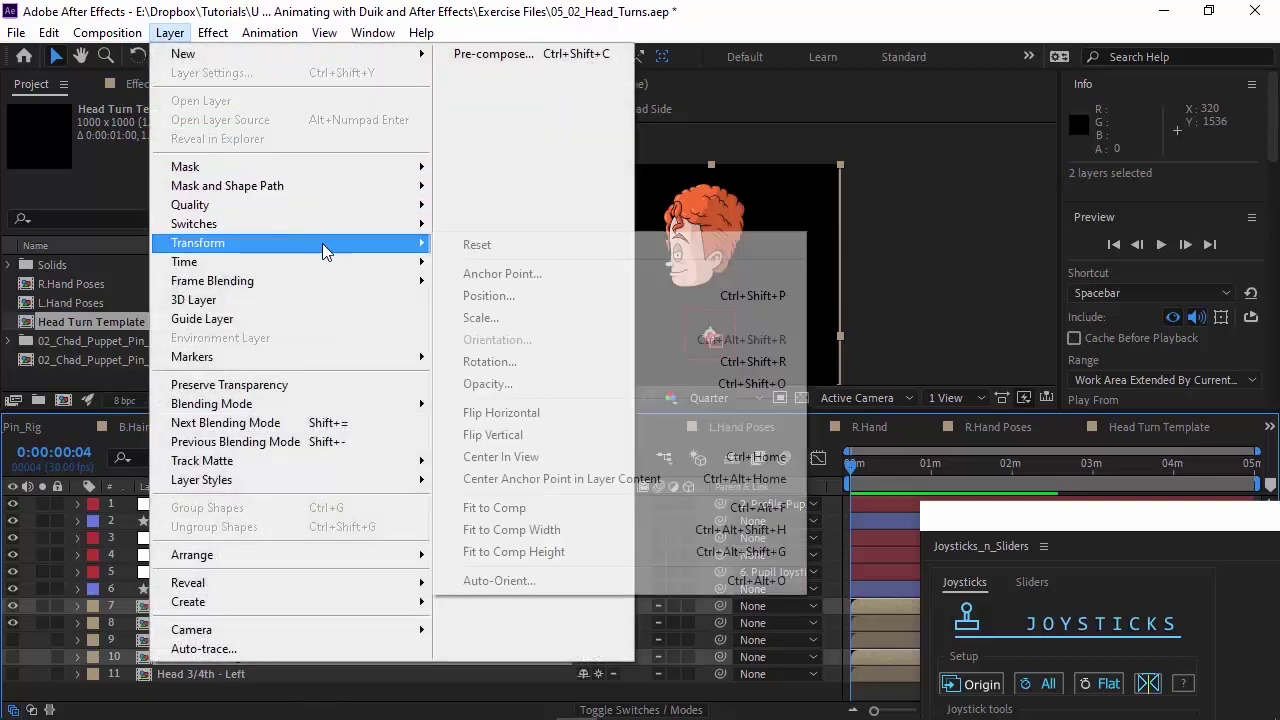
click(540, 412)
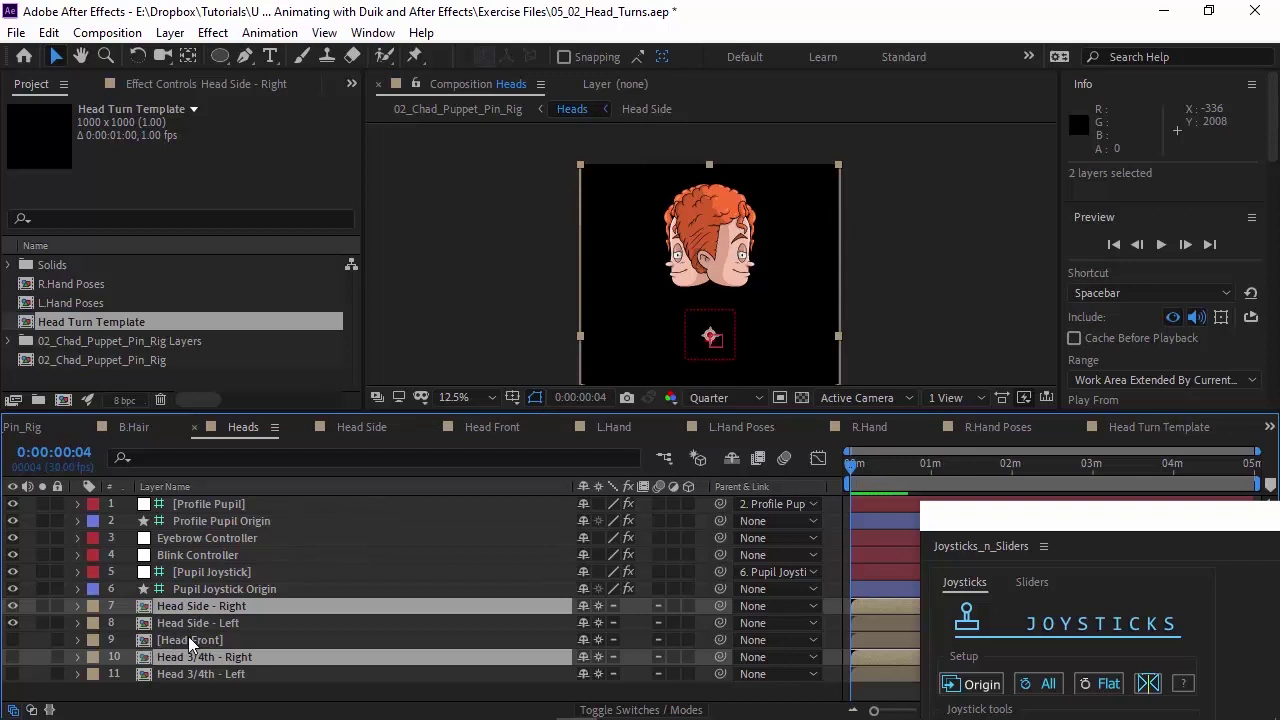
drag(12, 640, 10, 664)
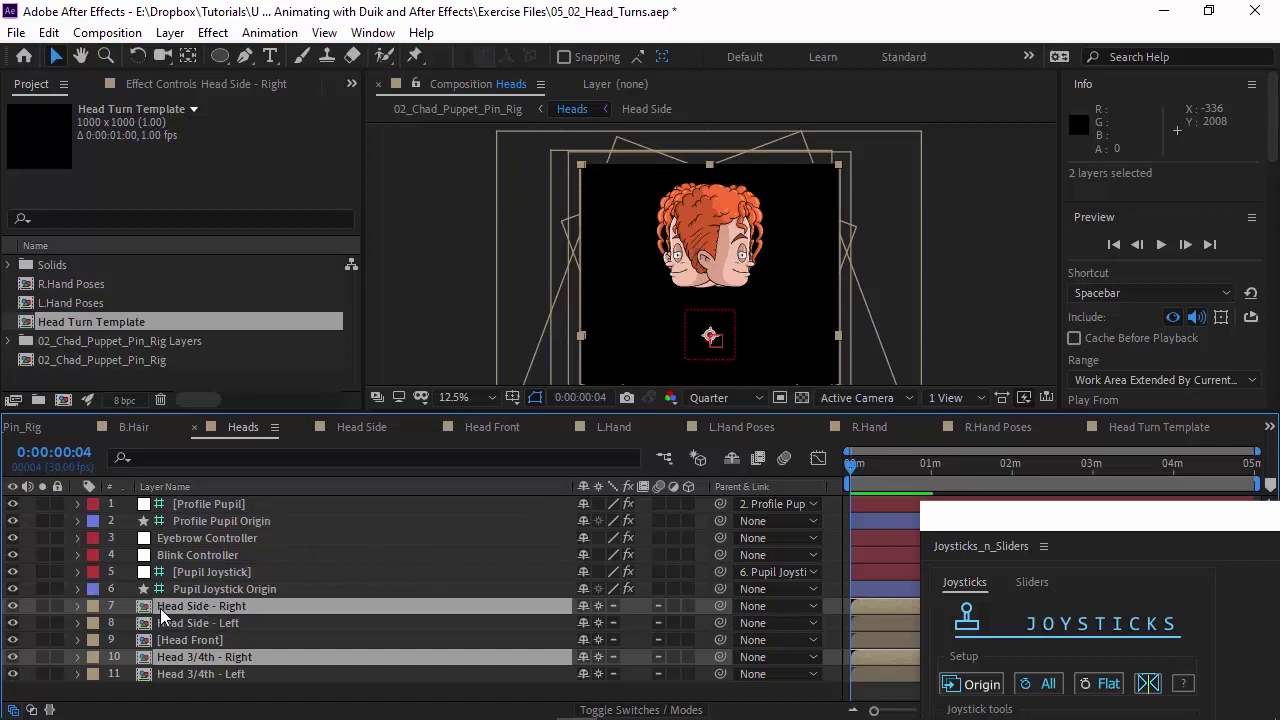
Select the five head pose layers, zoom the timeline to frames, and show their Position (1024.0, 1366.0).
click(195, 590)
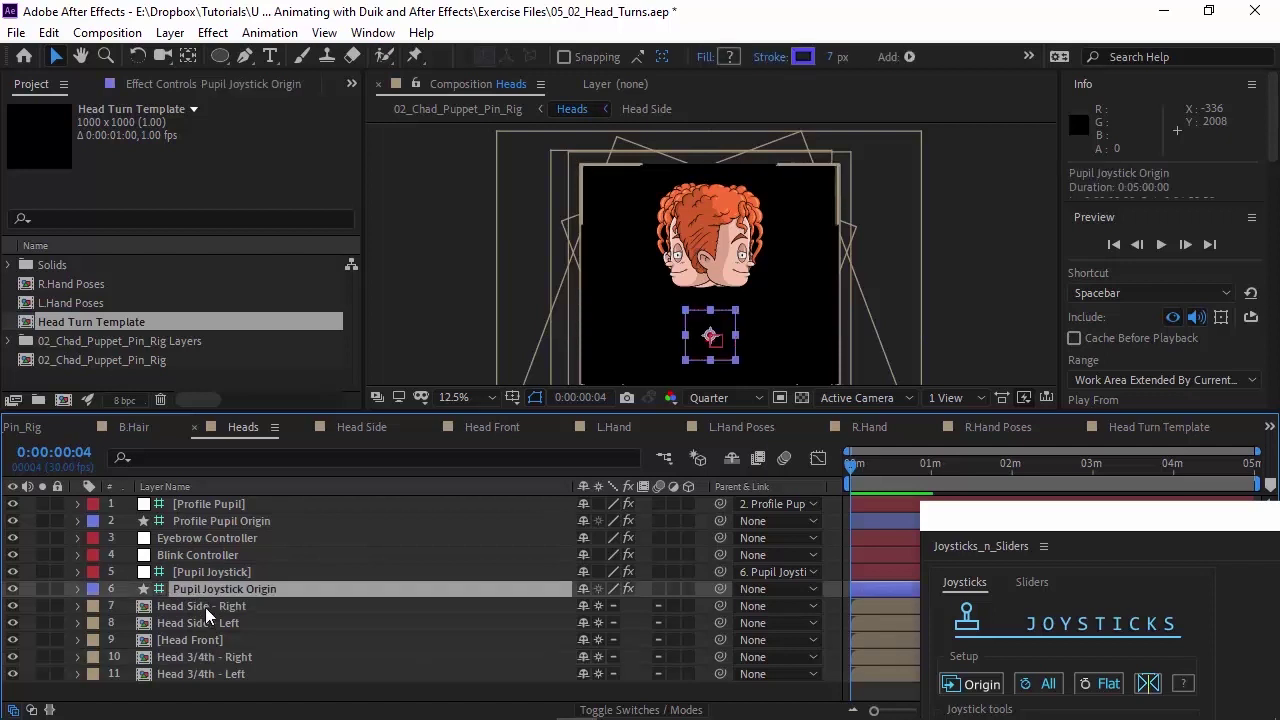
click(205, 607)
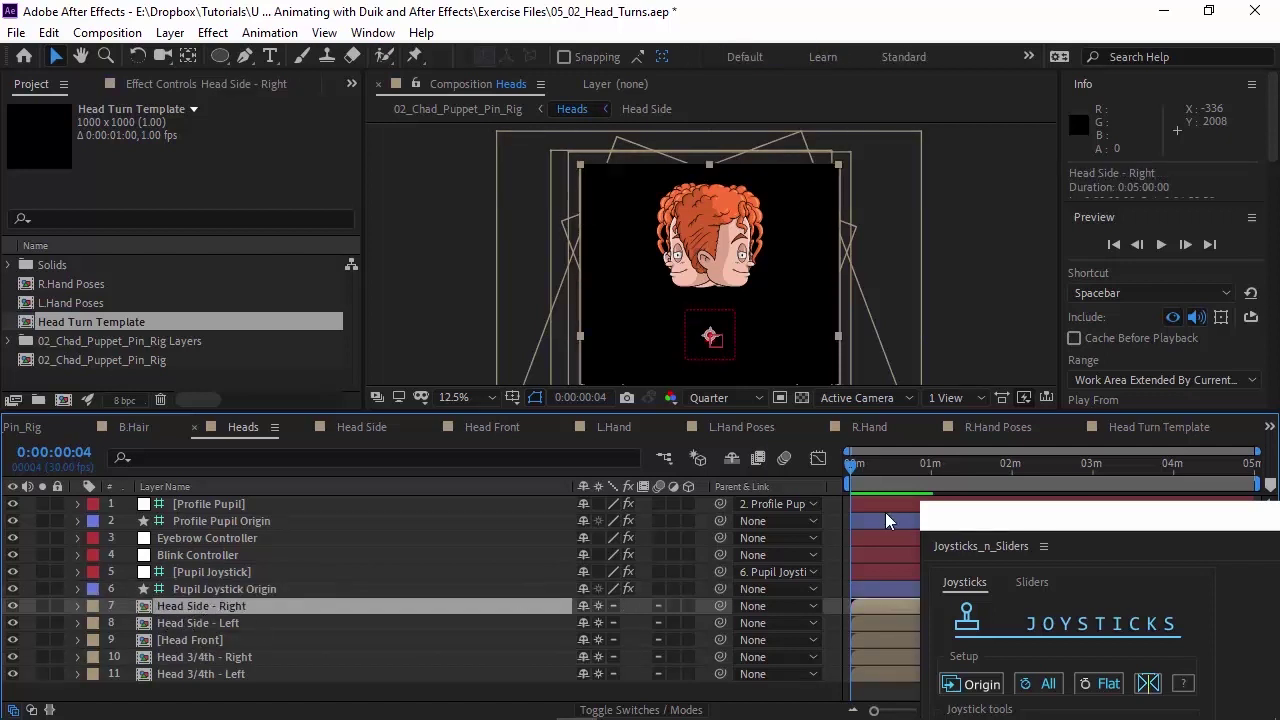
drag(1073, 518, 1018, 162)
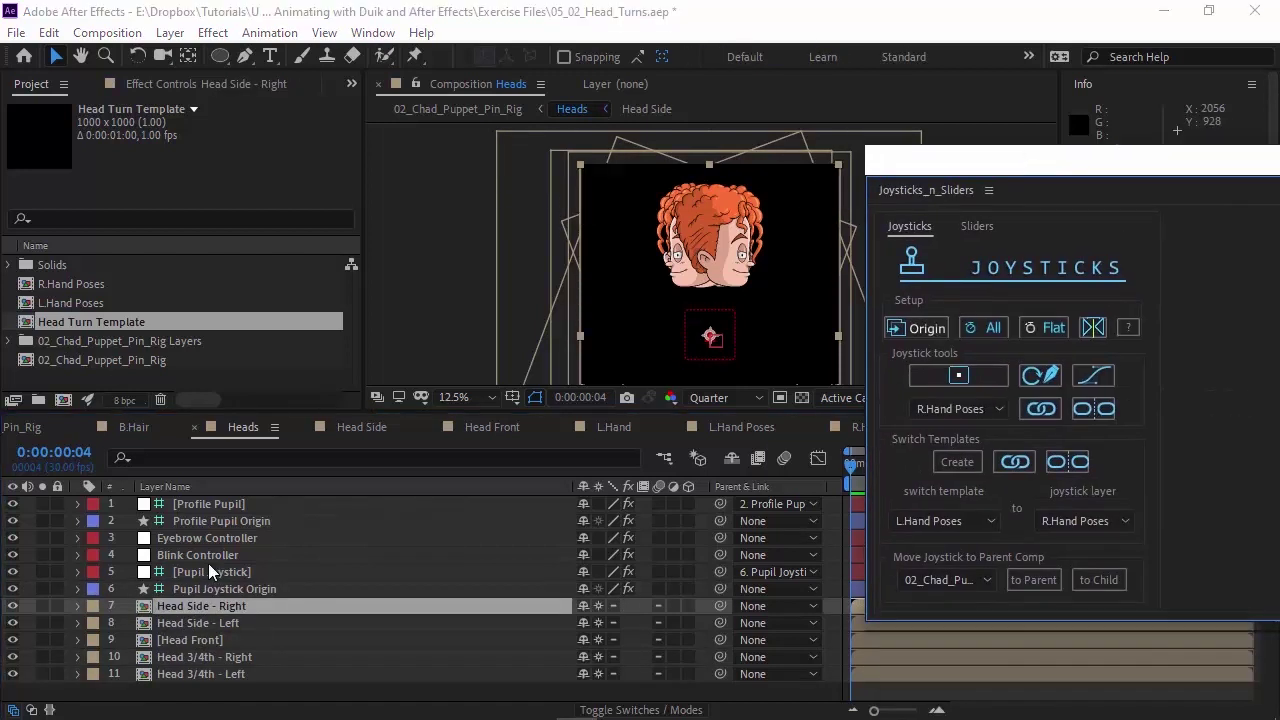
shift+click(214, 675)
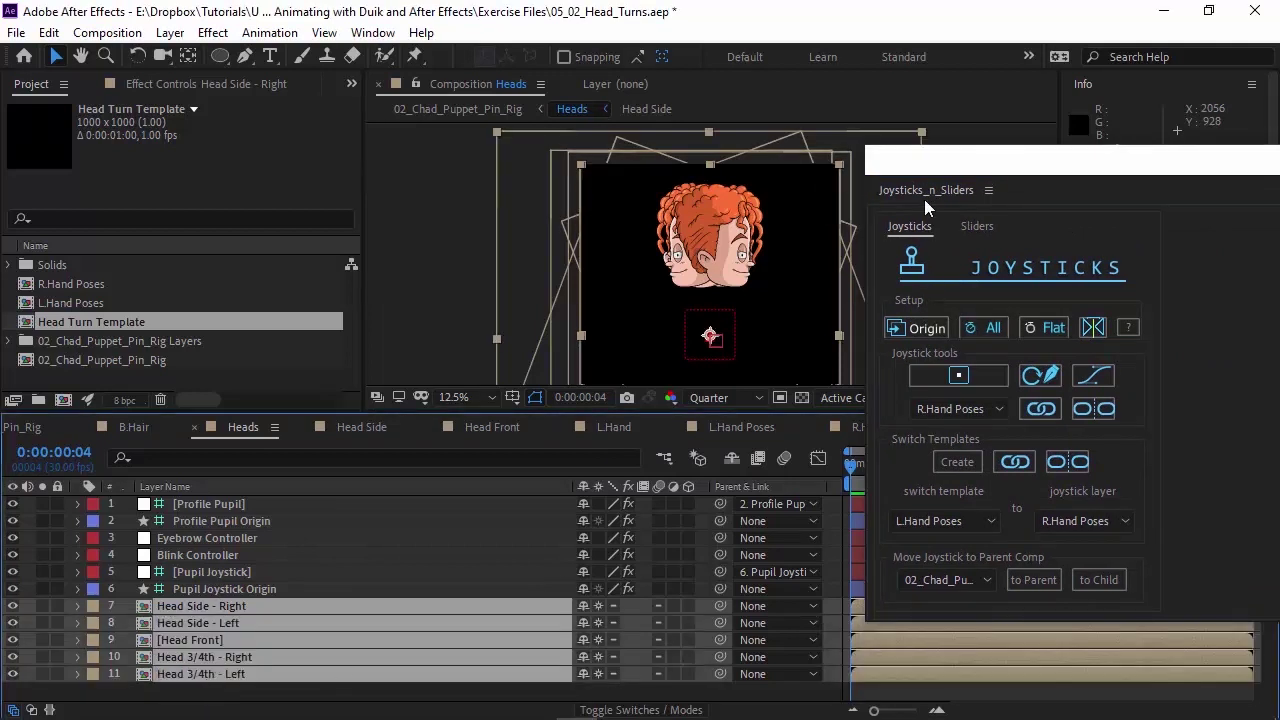
drag(929, 174, 1066, 598)
drag(875, 712, 916, 711)
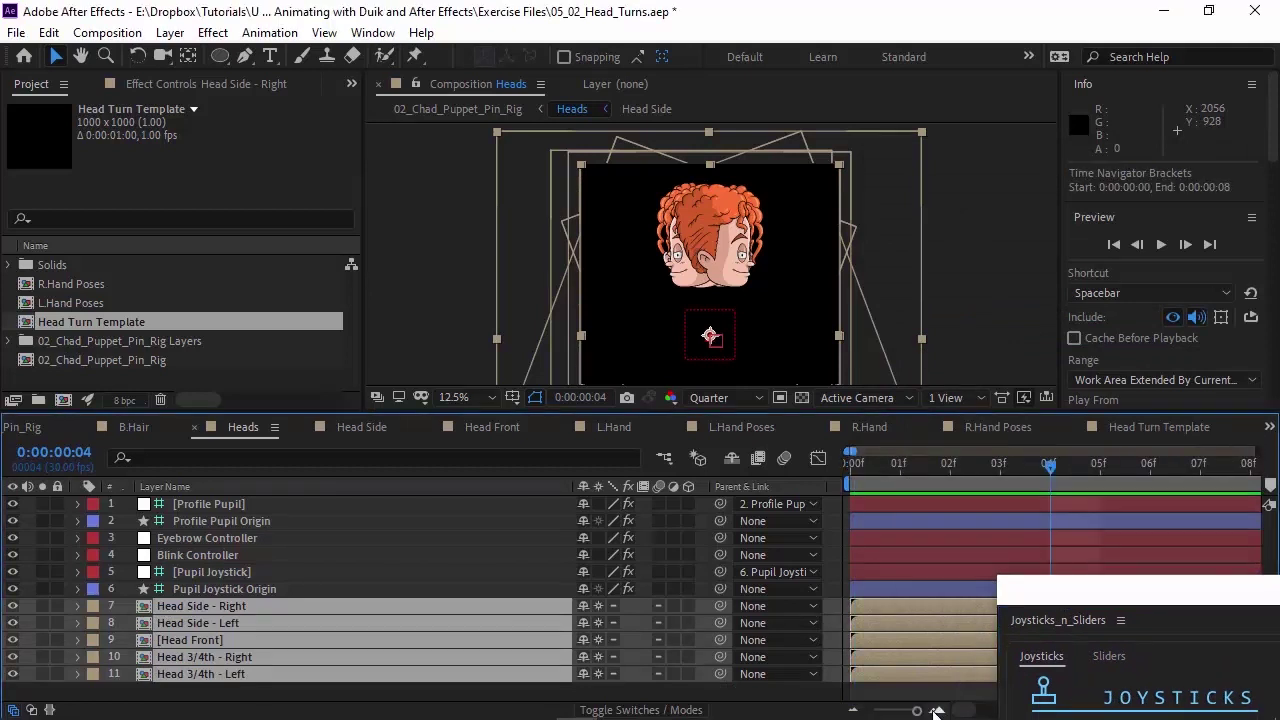
key(p)
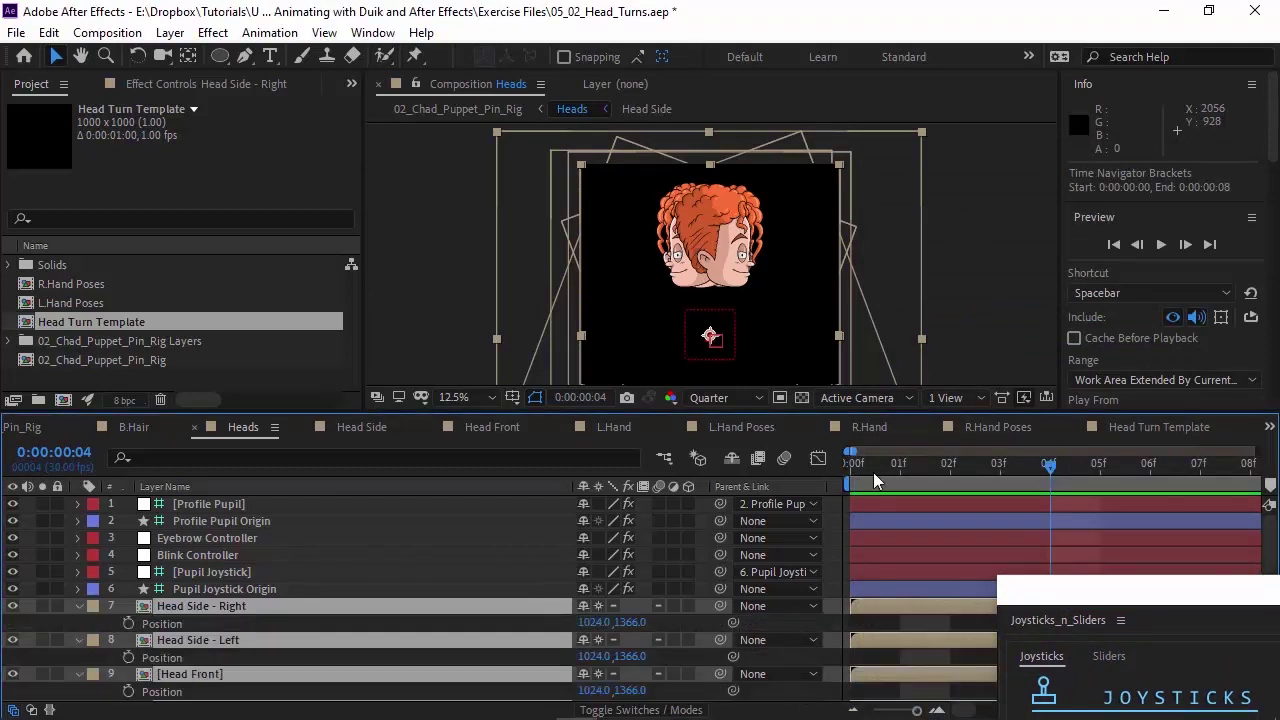